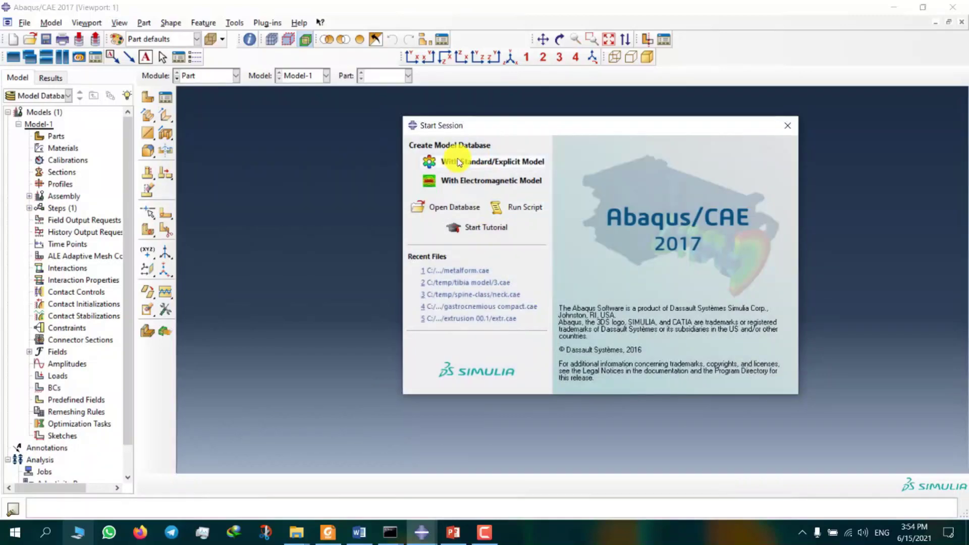
Start a Standard/Explicit model and create a 3D deformable solid revolution part with an approximate size of 50.
click(456, 160)
click(144, 98)
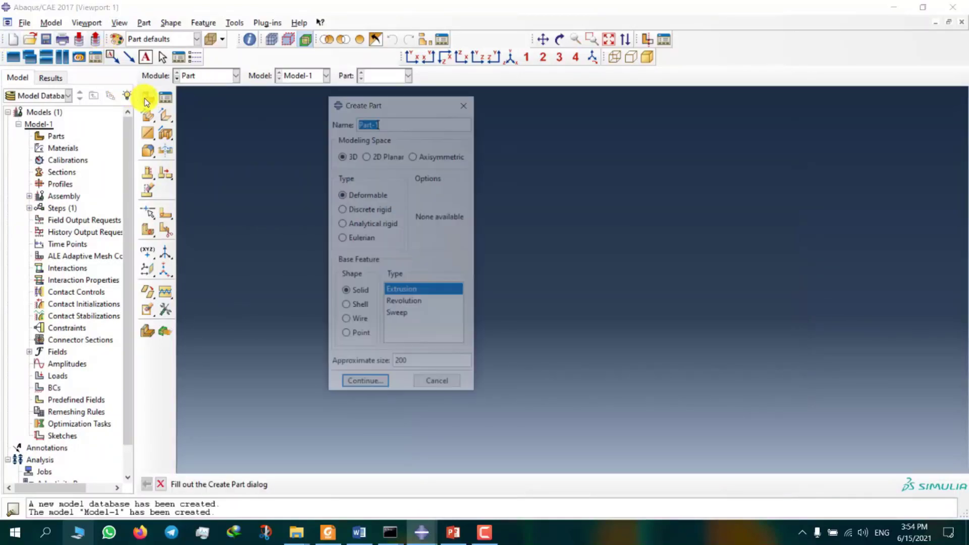
click(398, 315)
double_click(401, 364)
text(50)
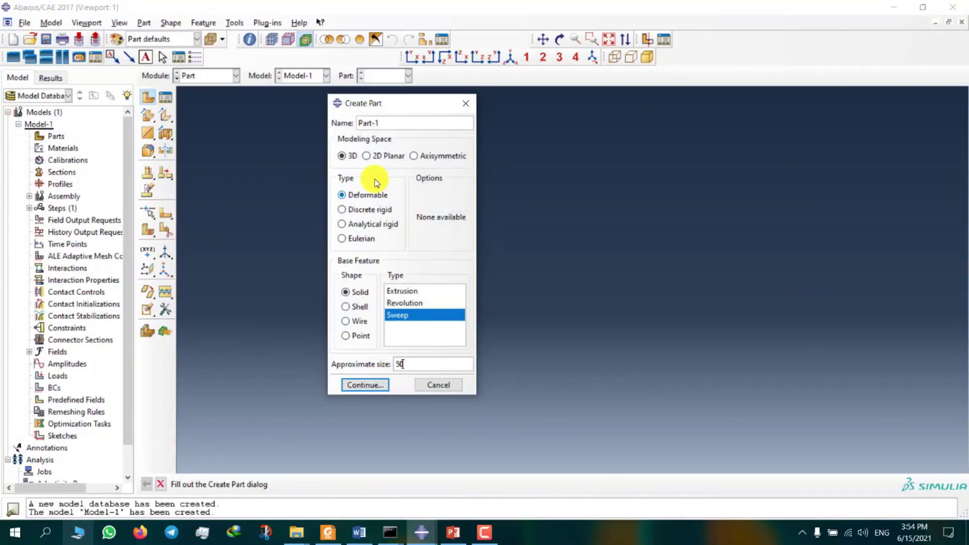
click(354, 291)
click(364, 385)
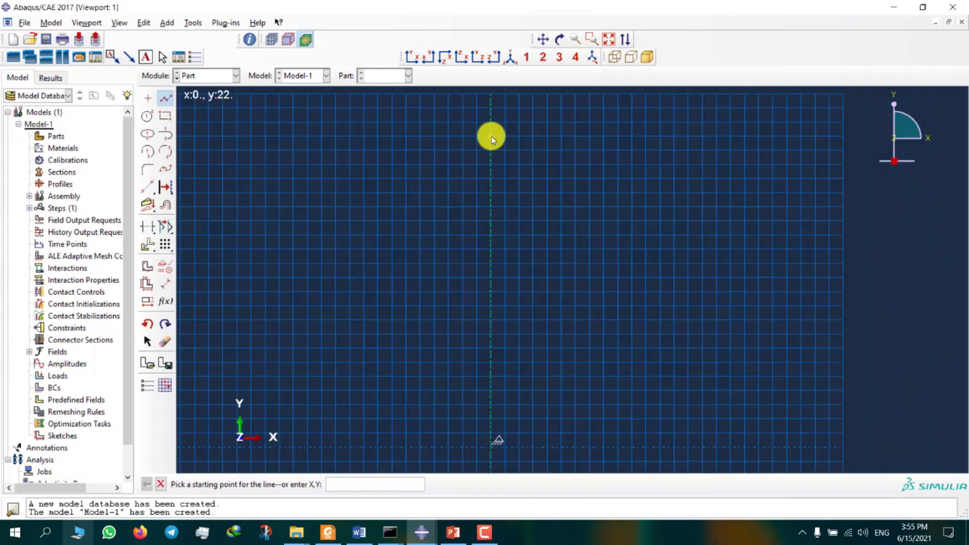
Sketch the open pin half-profile with a tapered tip, square collar and long vertical side, from about (0, 22) down to y = 0.
click(490, 135)
click(514, 135)
click(536, 200)
click(557, 199)
click(556, 232)
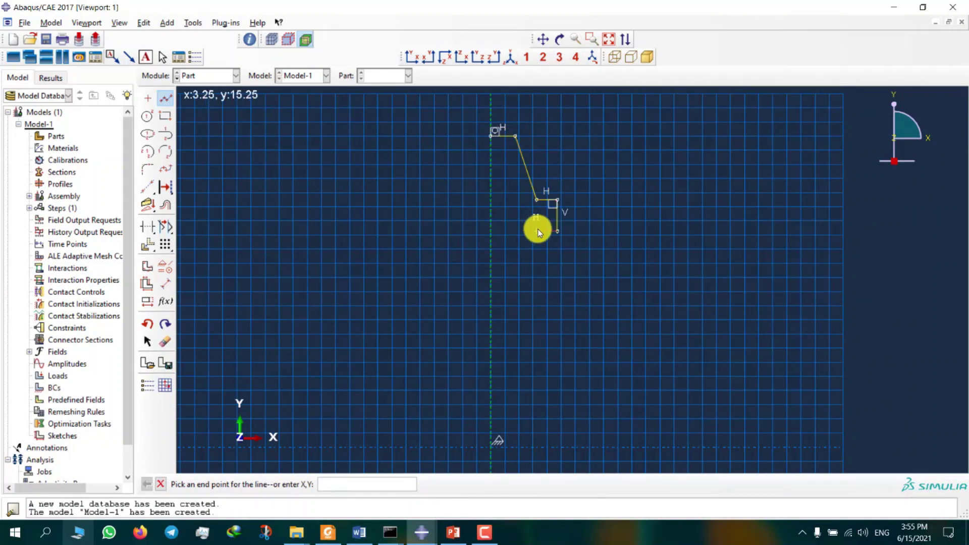
click(538, 231)
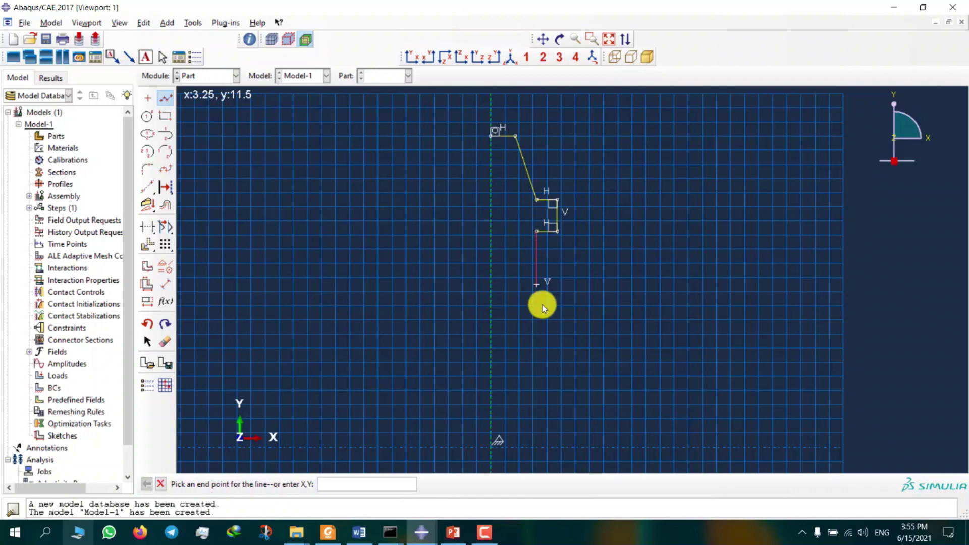
click(546, 446)
key(Escape)
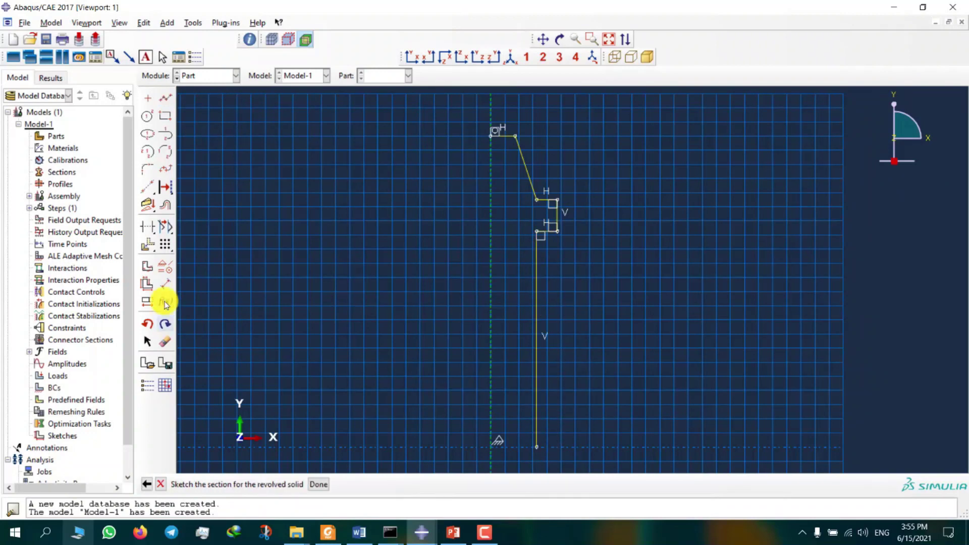
Dimension the profile's short top edge at the axis to 1.5.
click(165, 283)
scroll(468, 129, up, 2)
click(537, 157)
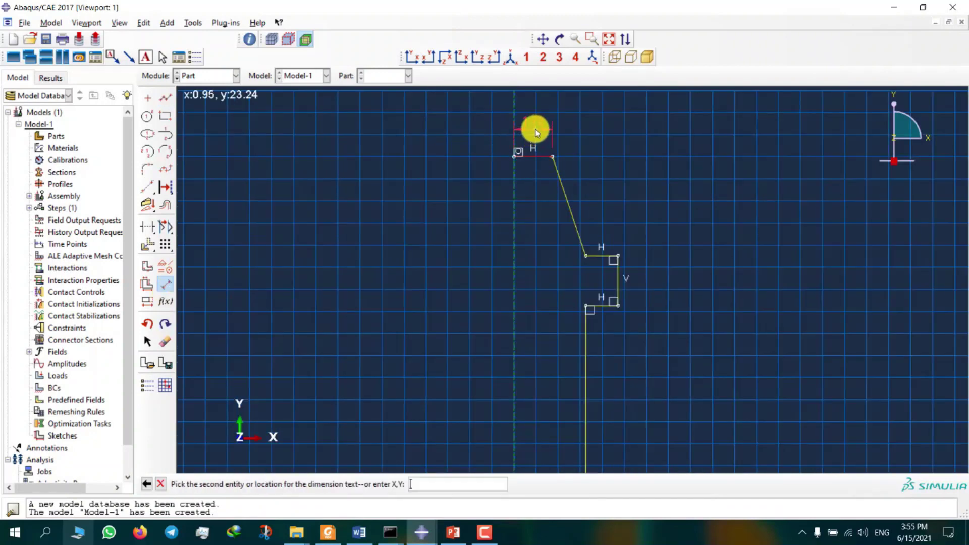
click(535, 129)
text(1.5)
key(Return)
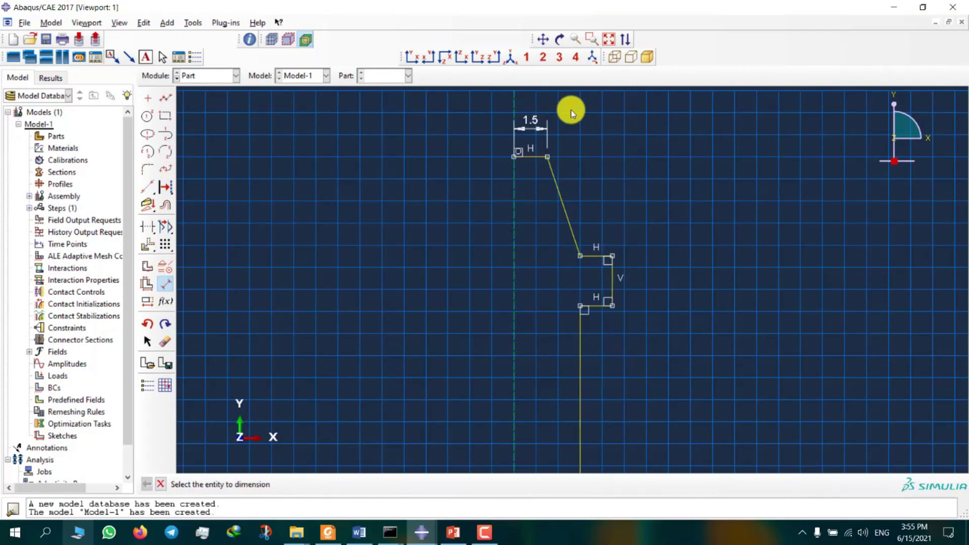
Set the vertical distance between the profile's top edge and the collar's upper edge to 3.5.
click(530, 157)
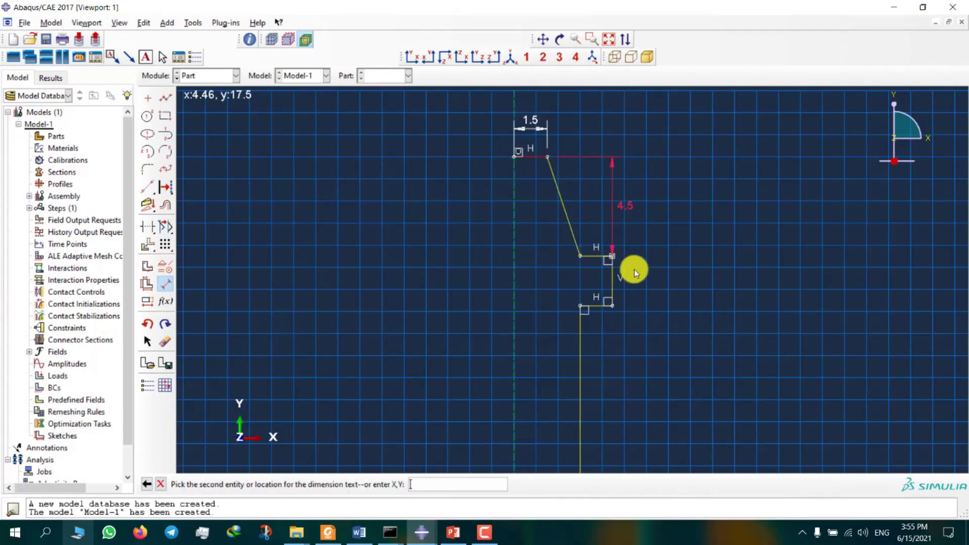
click(599, 253)
click(697, 246)
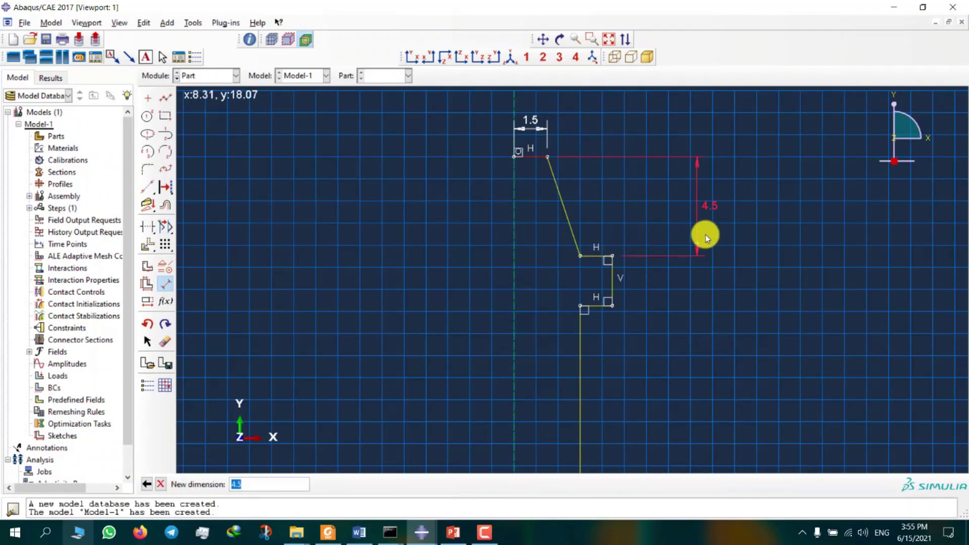
text(3.5)
key(Return)
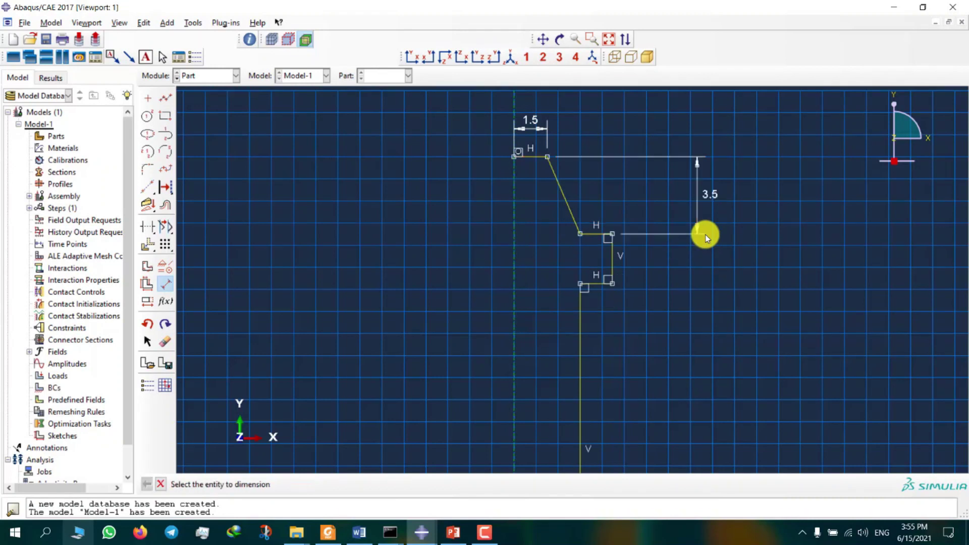
Set the collar's upper edge length to 0.7 and its vertical side height to 2.
click(601, 234)
click(619, 186)
text(0.7)
key(Return)
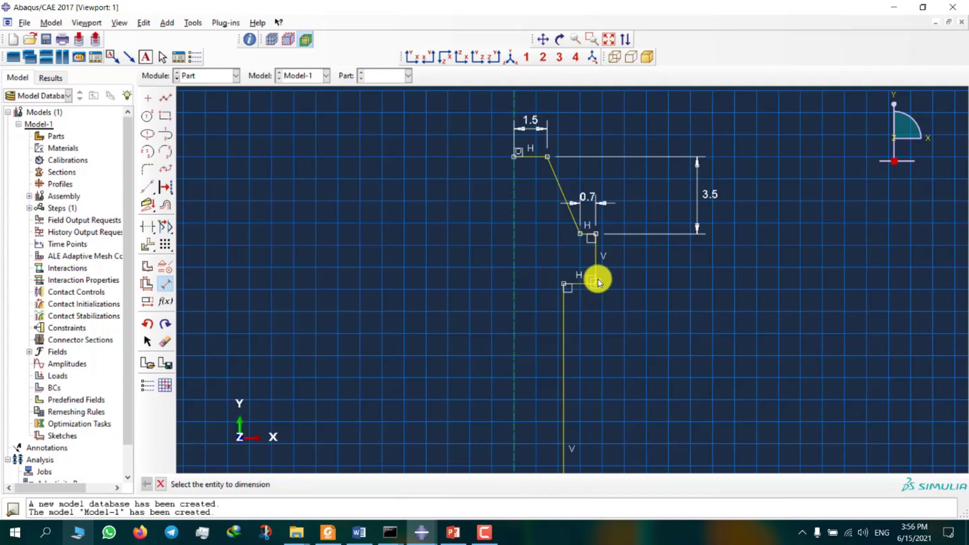
click(599, 272)
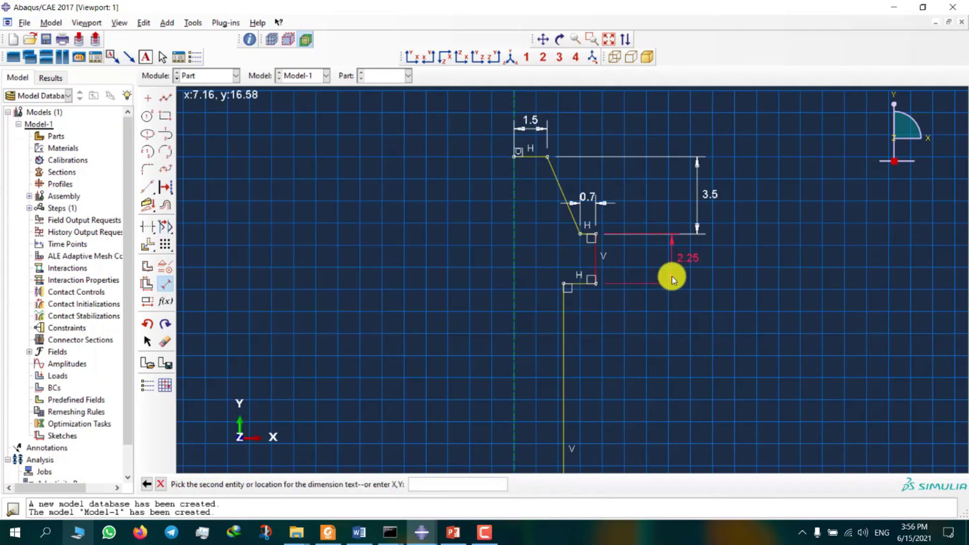
click(672, 276)
text(2)
key(Return)
key(Escape)
Set the vertical distance from the profile's top edge to the lower end of the long side to 15.5.
drag(562, 277, 540, 152)
click(166, 283)
click(552, 358)
scroll(553, 303, down, 2)
click(552, 232)
click(728, 305)
text(15.5)
key(Return)
scroll(504, 306, down, 2)
scroll(504, 306, up, 3)
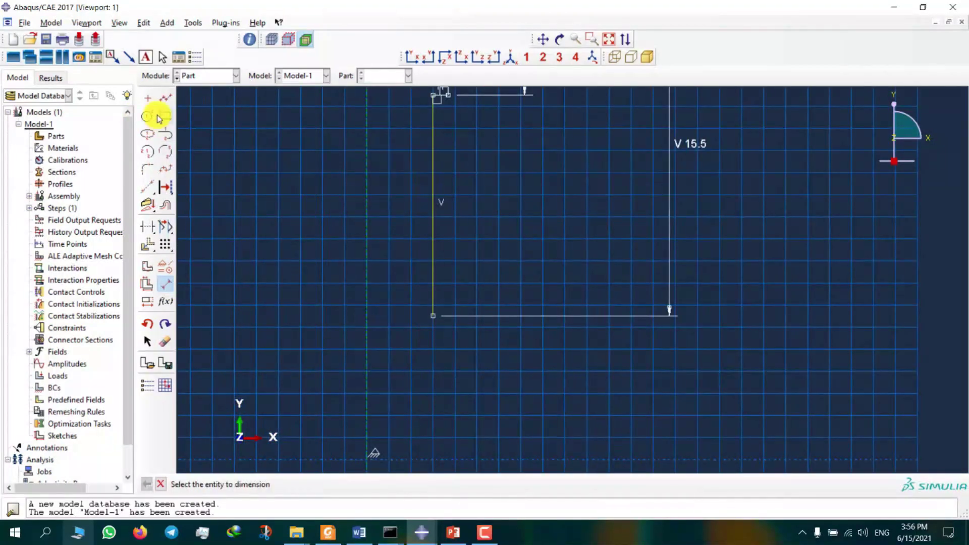
Draw a tangent arc from the lower end of the long vertical side to the revolution axis.
click(165, 134)
scroll(541, 344, up, 2)
click(403, 319)
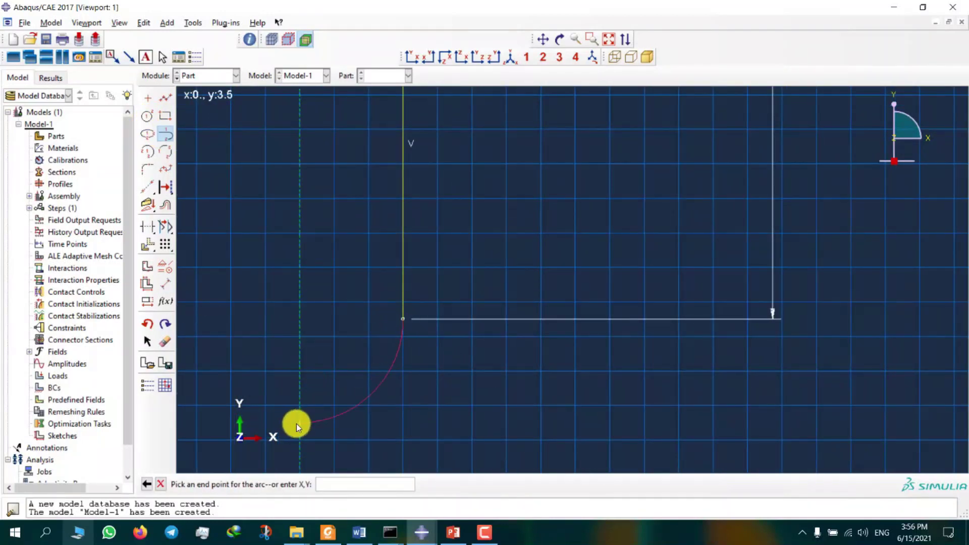
click(301, 418)
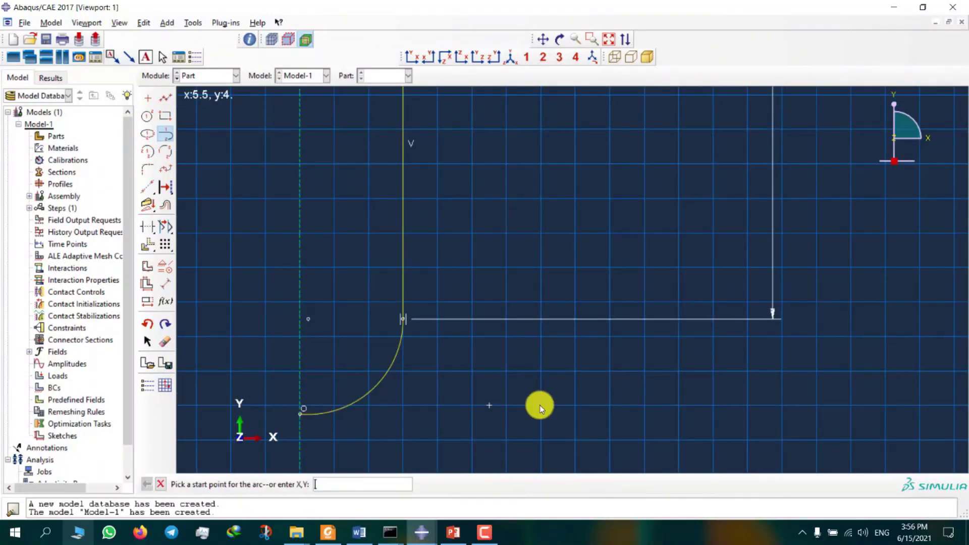
Set the radius of the tangent arc at the pin's lower end to 2.
click(166, 285)
click(404, 360)
click(440, 379)
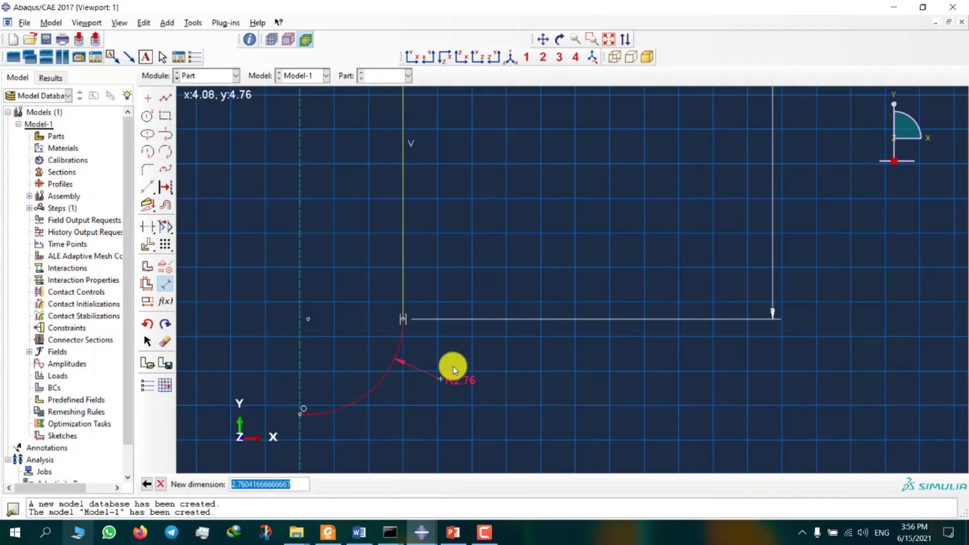
text(2)
key(Return)
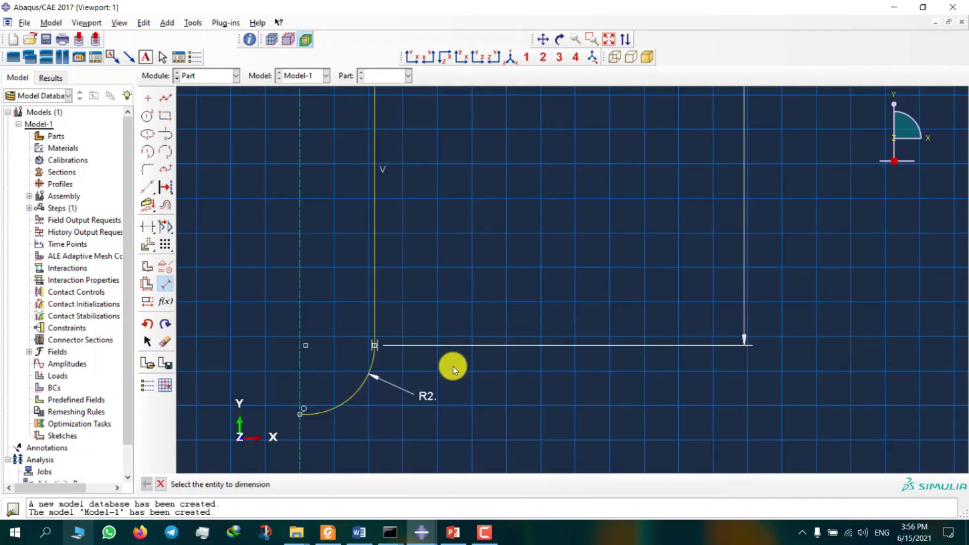
scroll(453, 367, down, 2)
scroll(447, 205, up, 2)
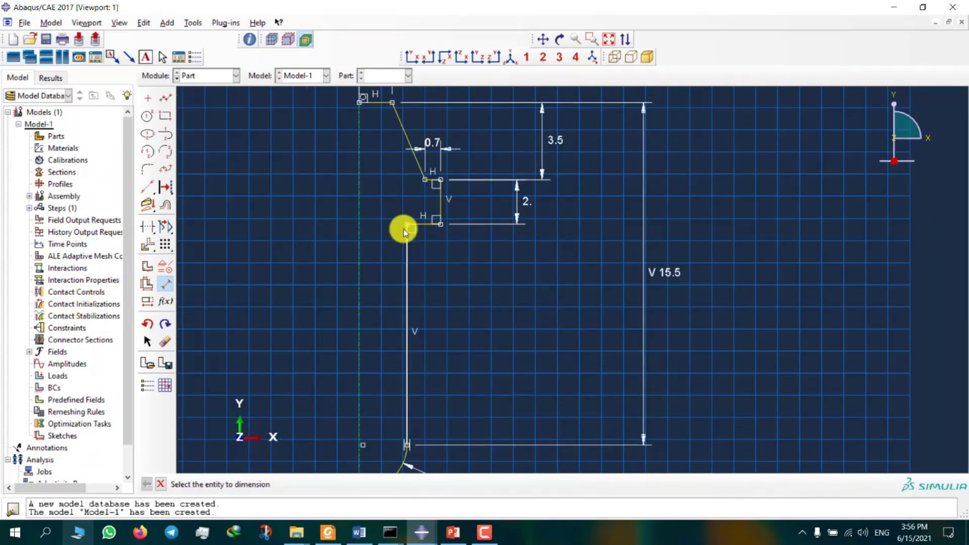
Set the collar's lower edge length to 0.7 and shift the long vertical side closer to the axis.
click(422, 225)
click(435, 286)
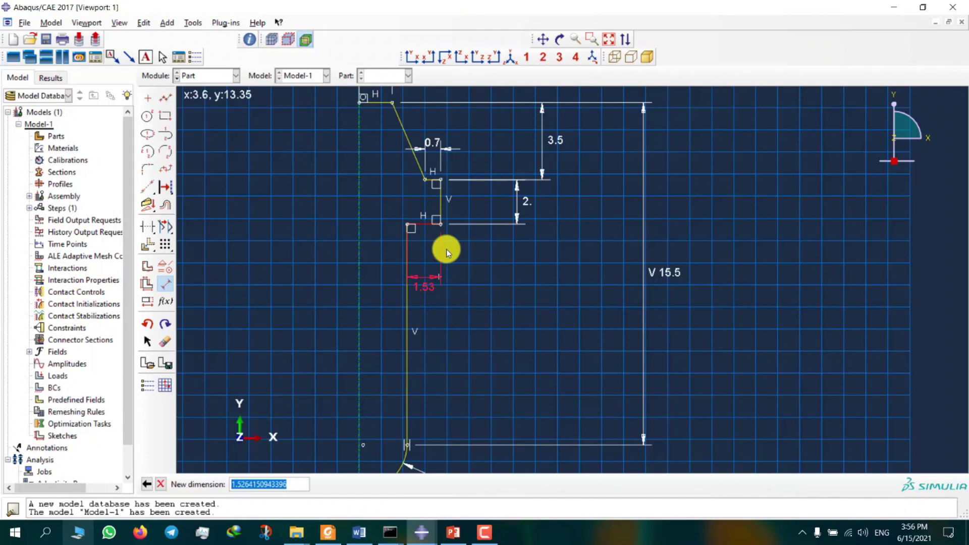
text(0.7)
key(Return)
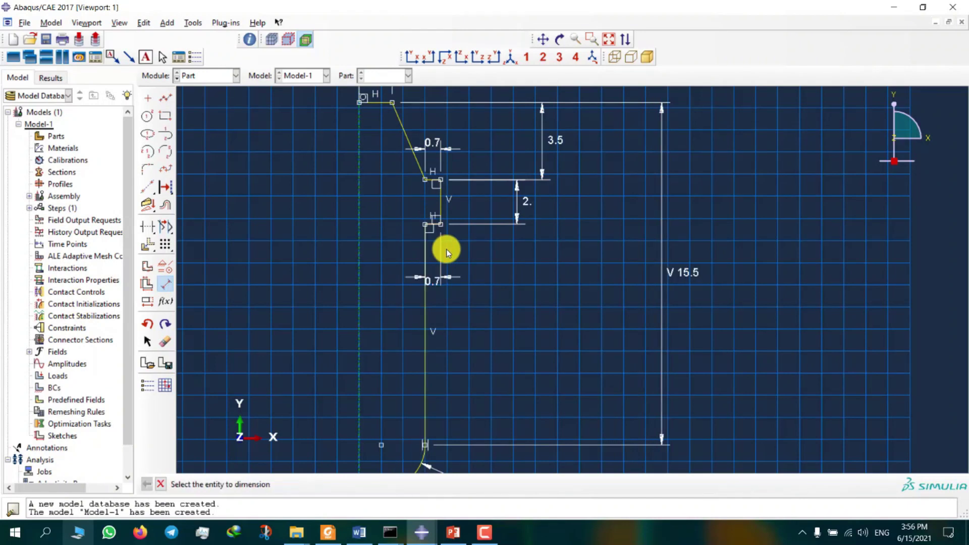
scroll(447, 250, down, 3)
key(Escape)
scroll(405, 336, down, 3)
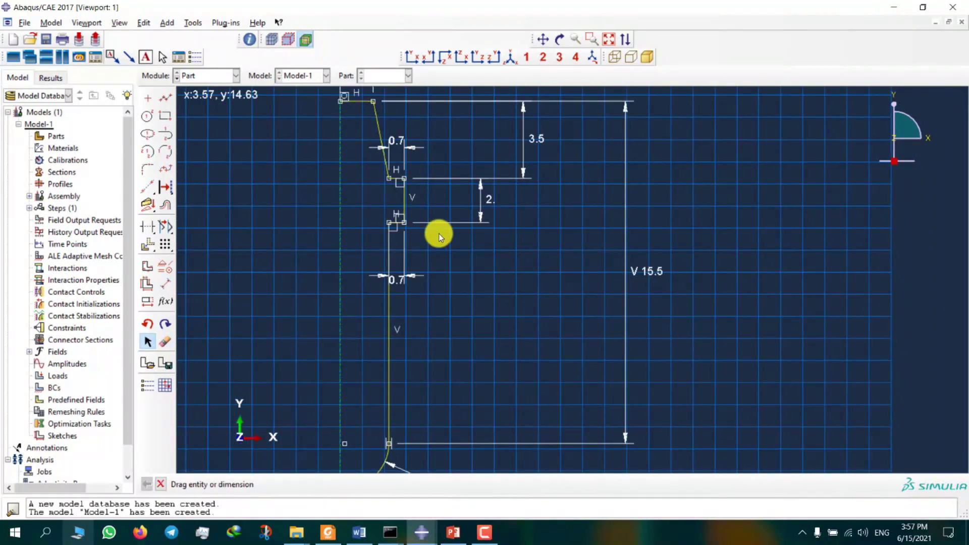
scroll(448, 244, down, 2)
key(Escape)
Close the section with a vertical line along the axis from the top edge to the arc's end.
click(166, 98)
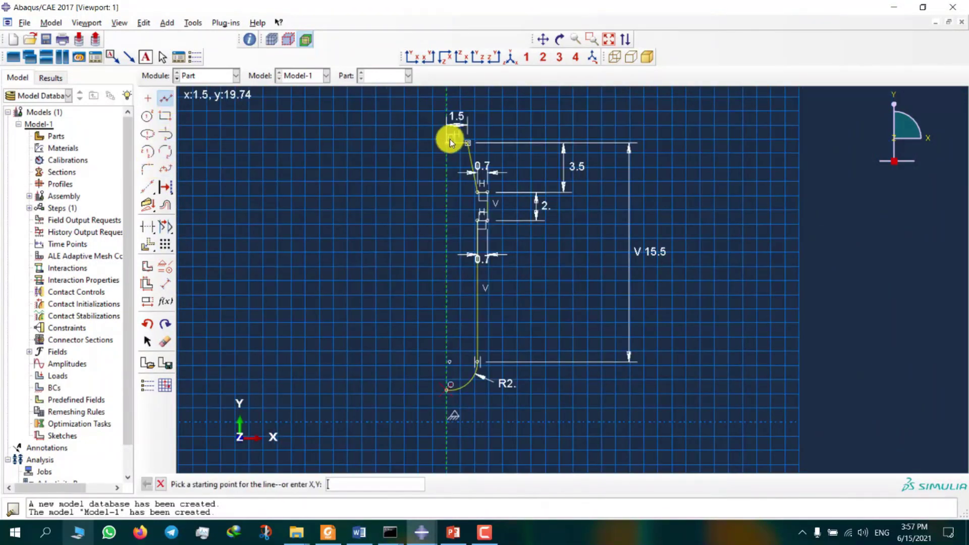
click(447, 142)
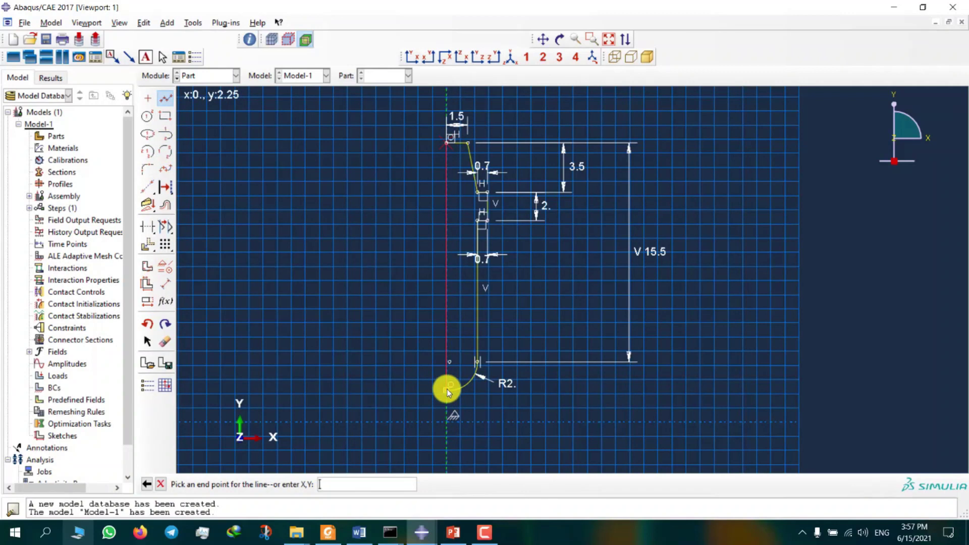
click(447, 389)
click(159, 483)
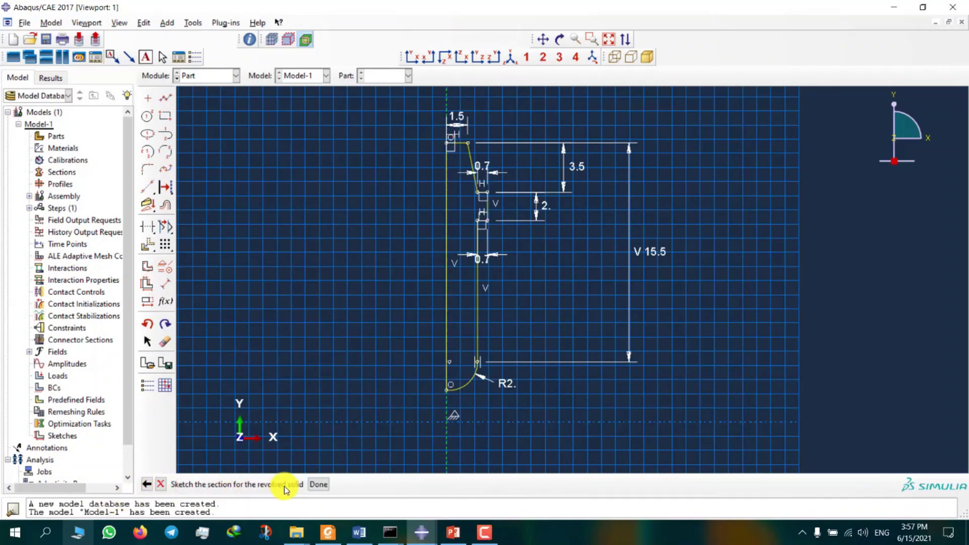
Finish the section sketch and revolve it 360 degrees into a solid pin.
click(317, 484)
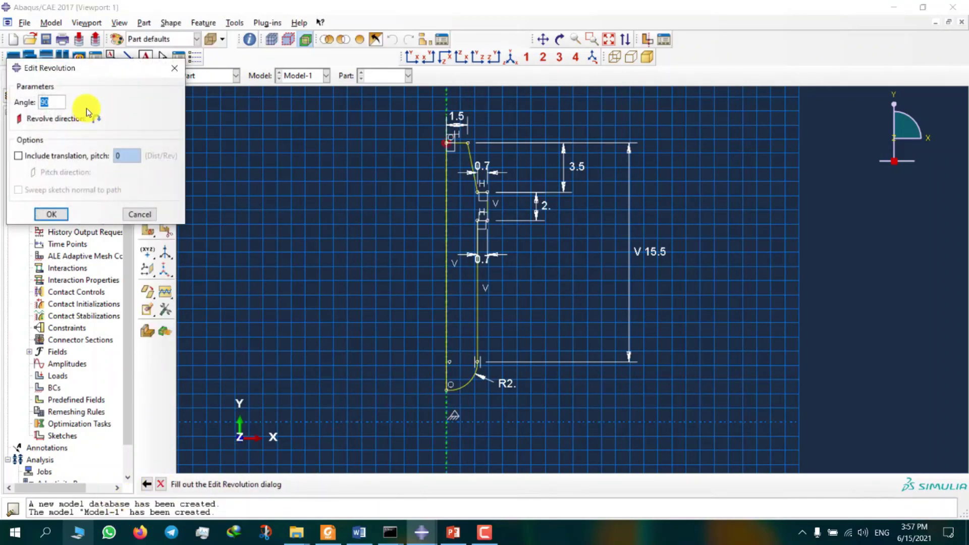
text(360)
key(Return)
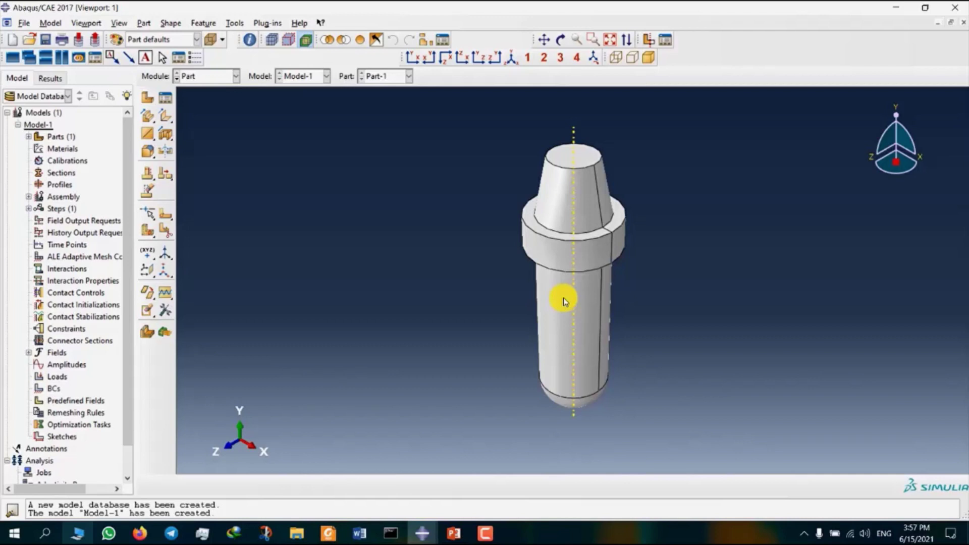
ctrl+alt+drag(564, 301, 521, 143)
Switch to the Mesh module for the pin part.
click(210, 76)
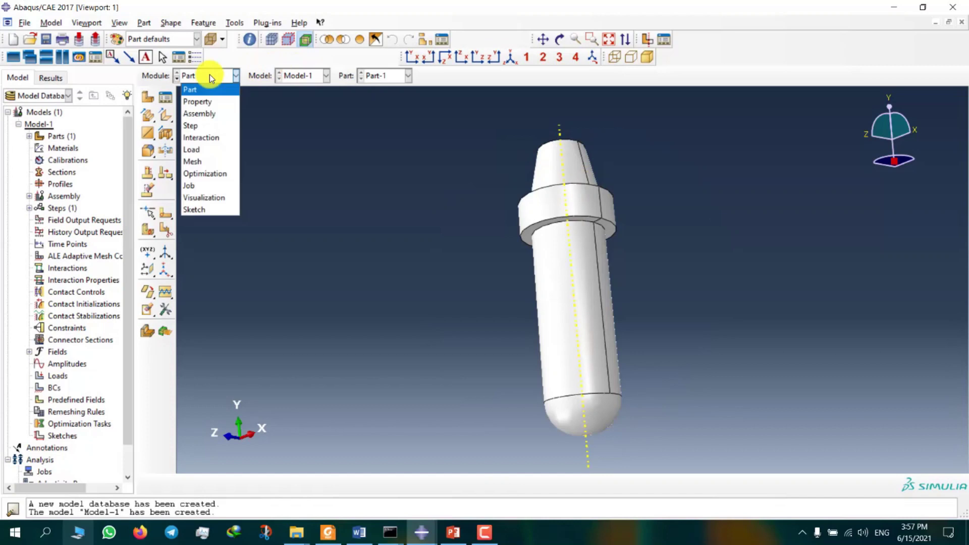
click(214, 162)
ctrl+alt+drag(588, 201, 626, 292)
Assign the Tet element shape to the pin in the mesh controls.
click(165, 114)
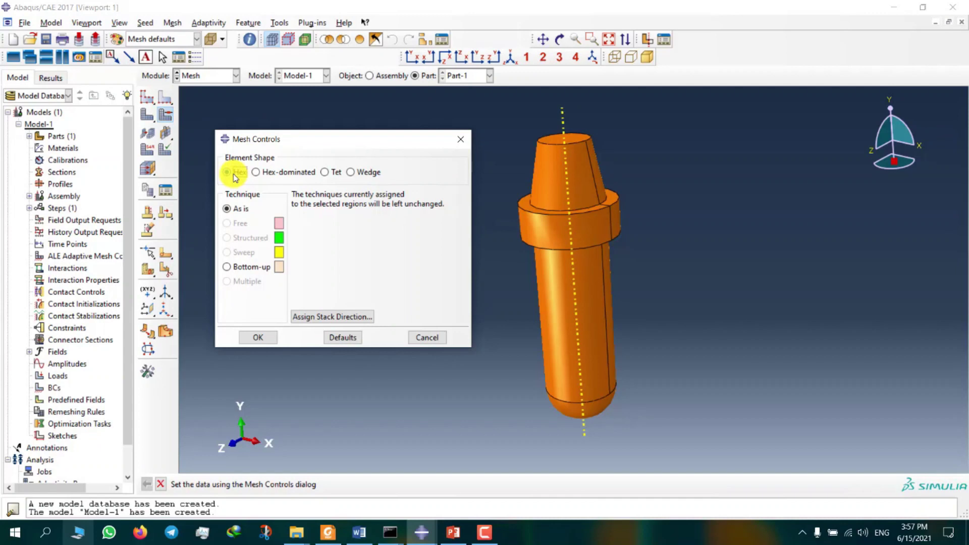
click(326, 173)
click(258, 337)
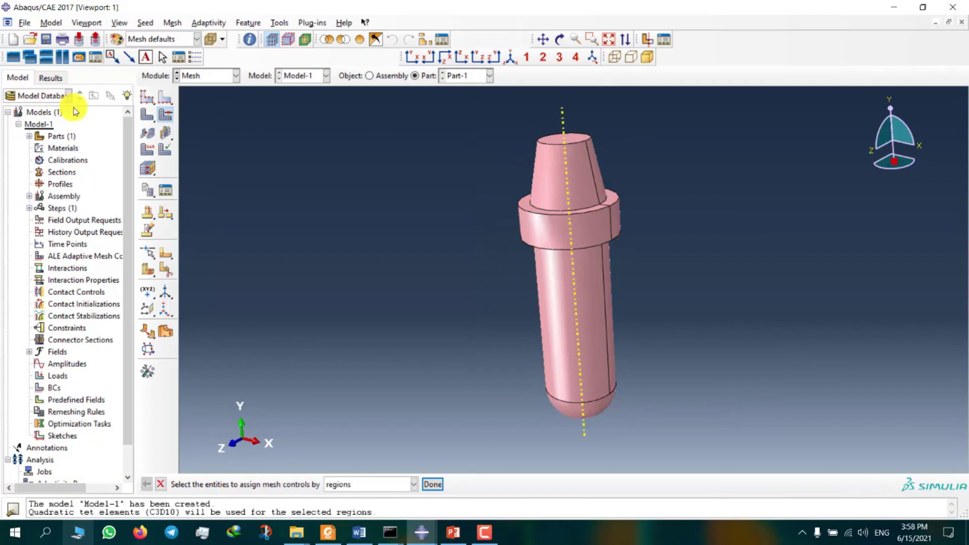
Select the whole pin and set its mesh control element shape back to Hex.
drag(344, 115, 666, 447)
click(437, 484)
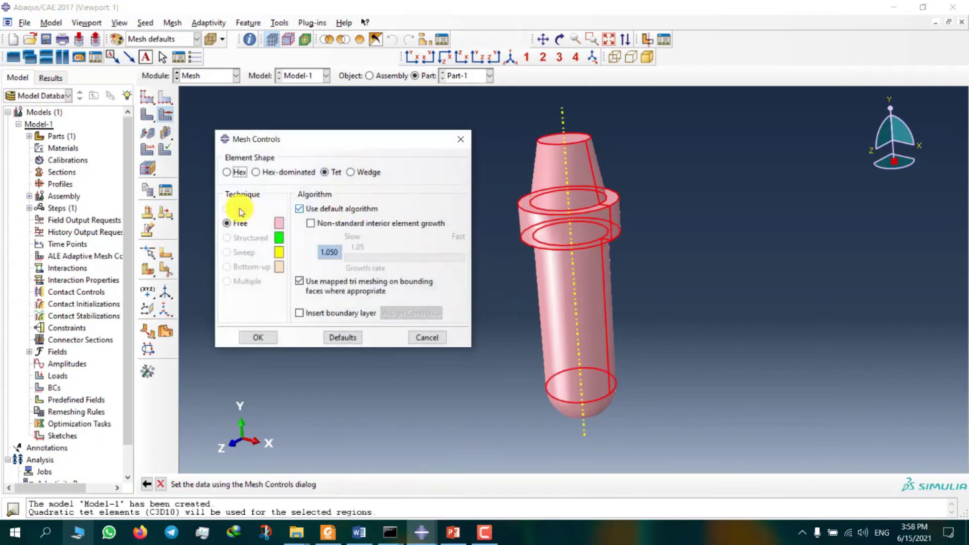
click(228, 172)
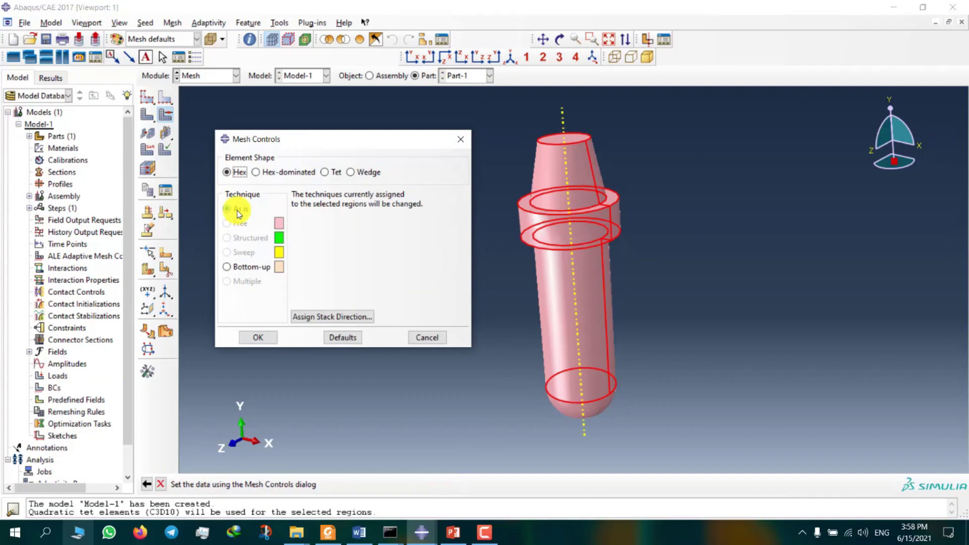
click(258, 337)
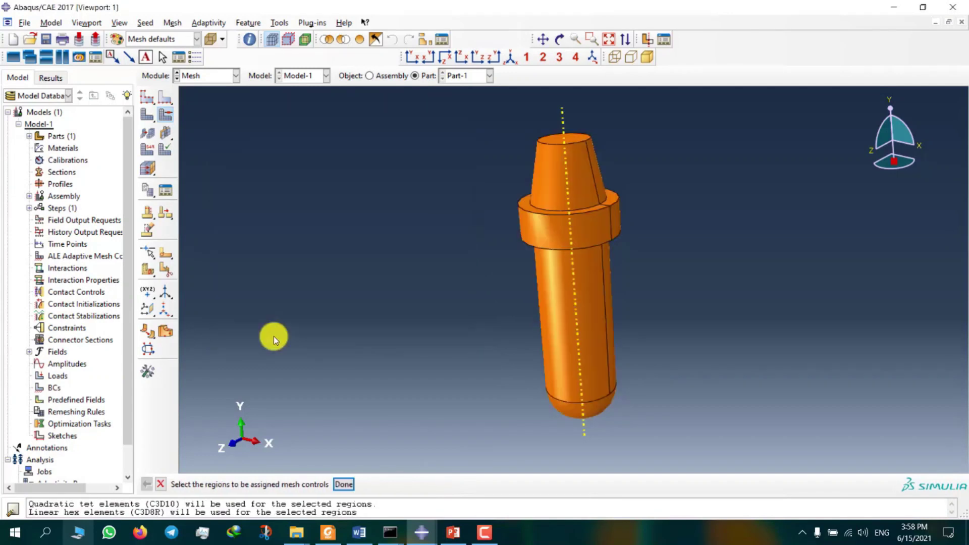
Create two datum planes on the pin at zero offset from the XY and YZ principal planes.
ctrl+alt+drag(610, 227, 656, 192)
click(144, 313)
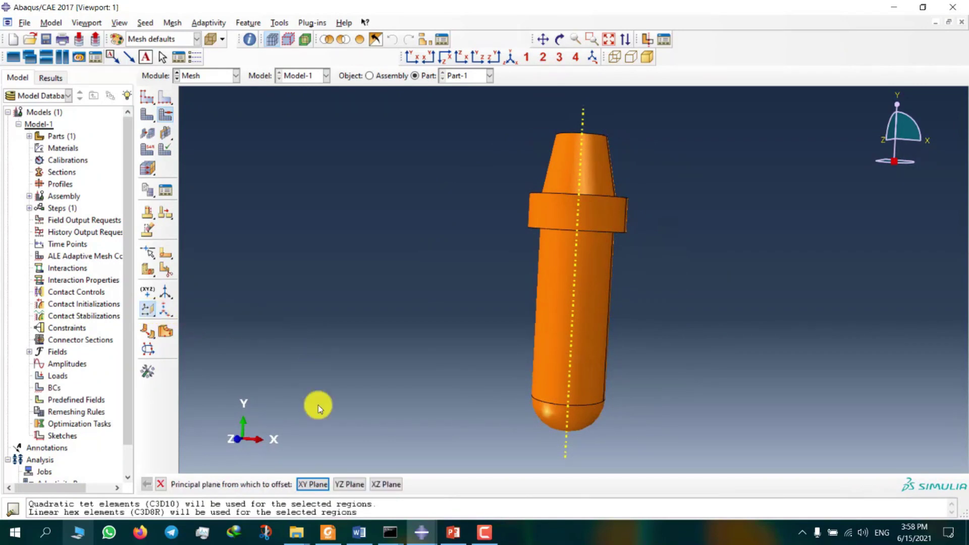
click(319, 484)
key(Return)
click(341, 481)
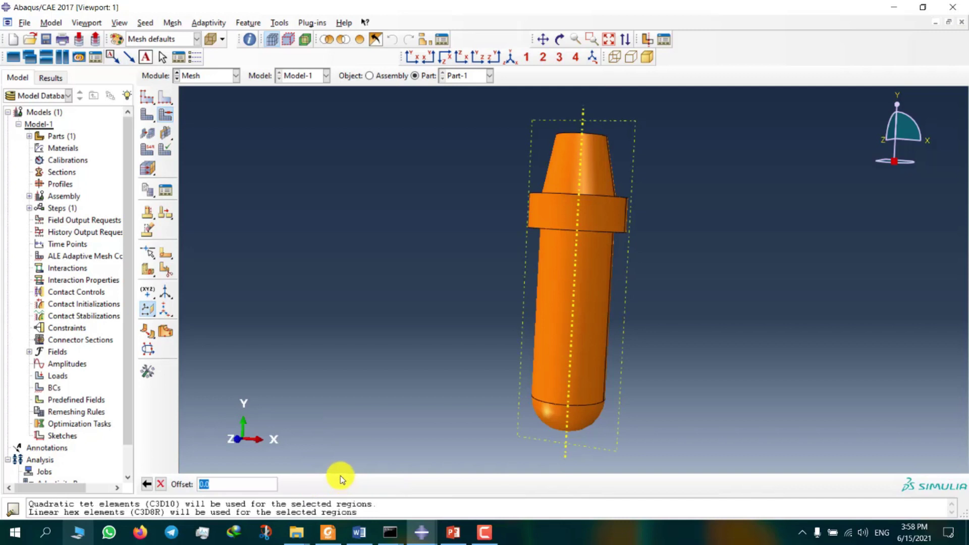
key(F3)
drag(625, 244, 577, 320)
ctrl+alt+drag(574, 429, 603, 386)
ctrl+alt+drag(546, 262, 597, 260)
Partition the pin's cells lengthwise into quarters using the two datum planes.
drag(148, 270, 178, 274)
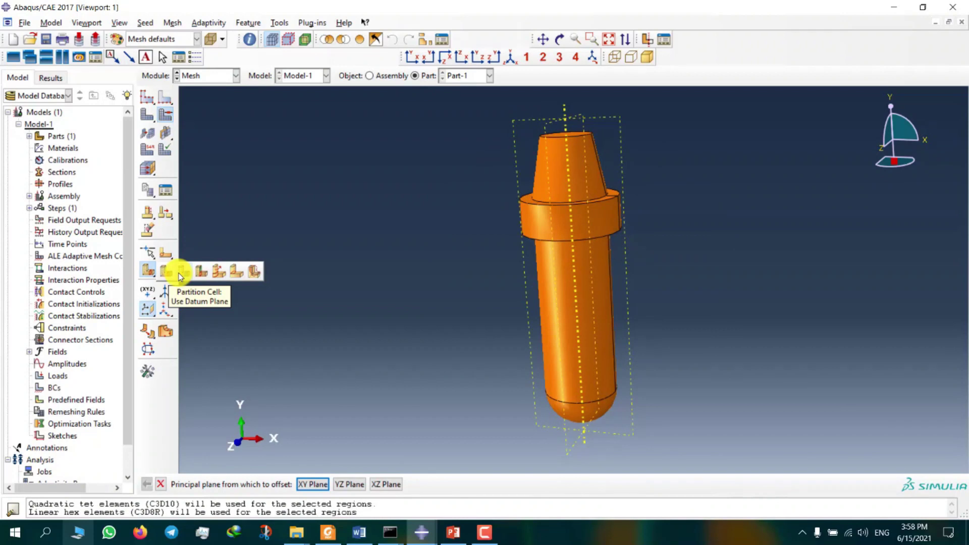
drag(179, 273, 179, 273)
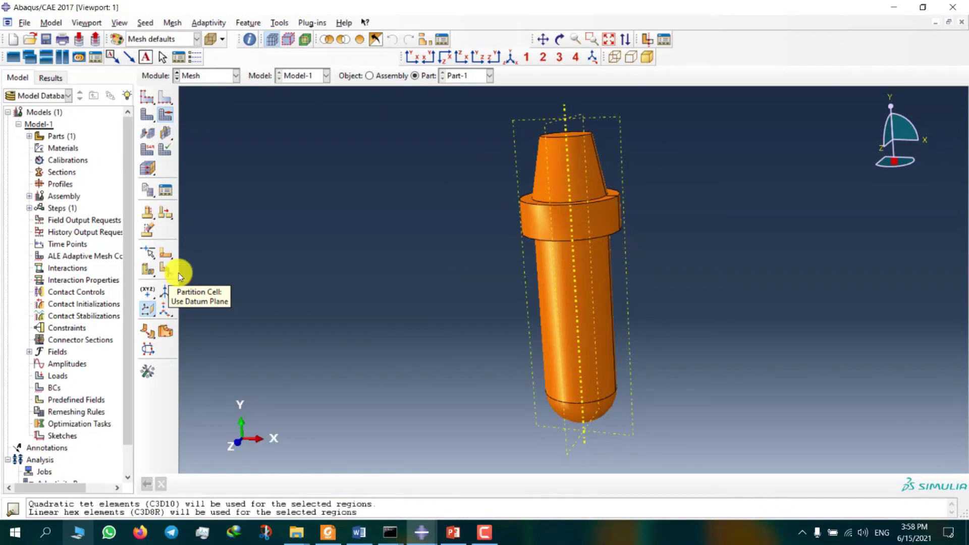
click(620, 144)
click(305, 483)
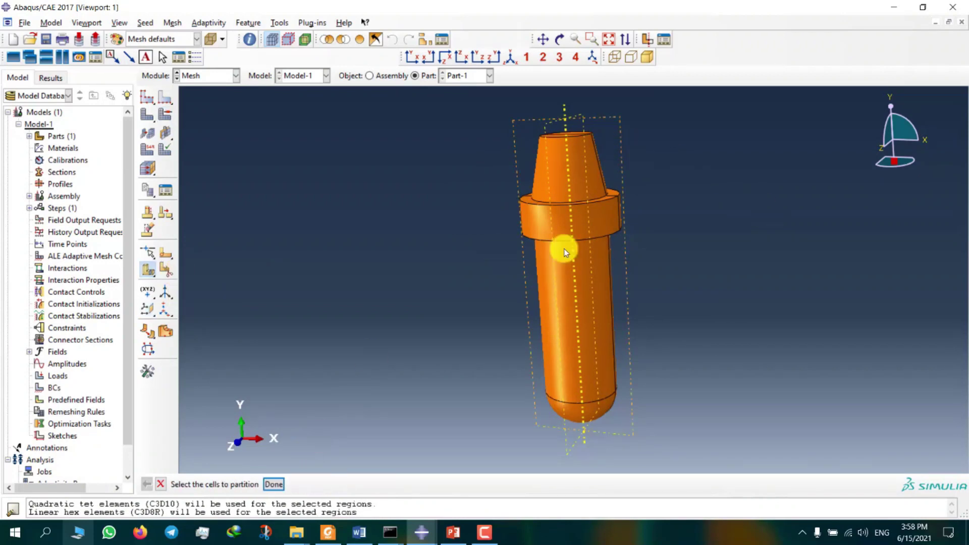
ctrl+alt+drag(647, 275, 419, 359)
click(520, 129)
middle_click(520, 130)
click(516, 138)
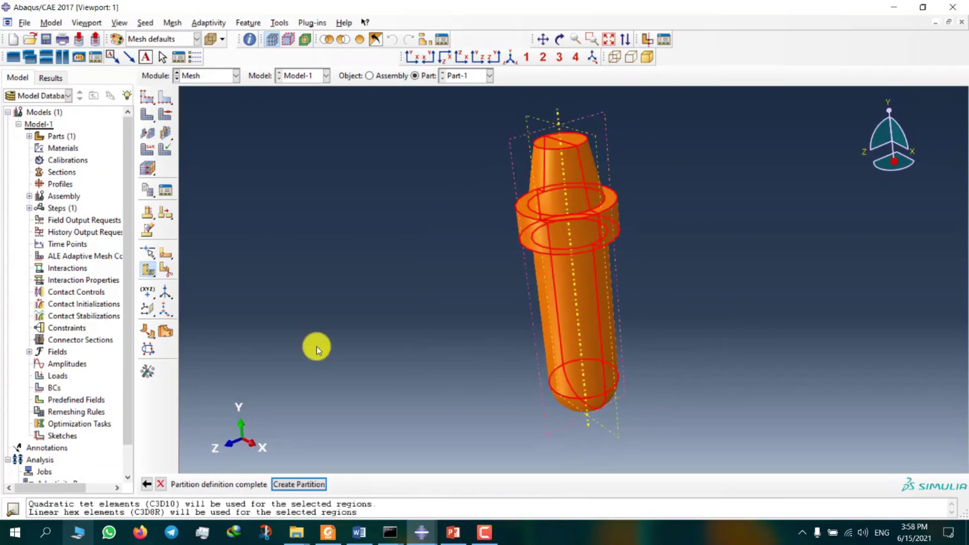
click(285, 484)
ctrl+alt+drag(588, 215, 581, 270)
Partition all of the pin's cells with a 3 Points cutting plane through the collar's upper face.
drag(147, 272, 167, 274)
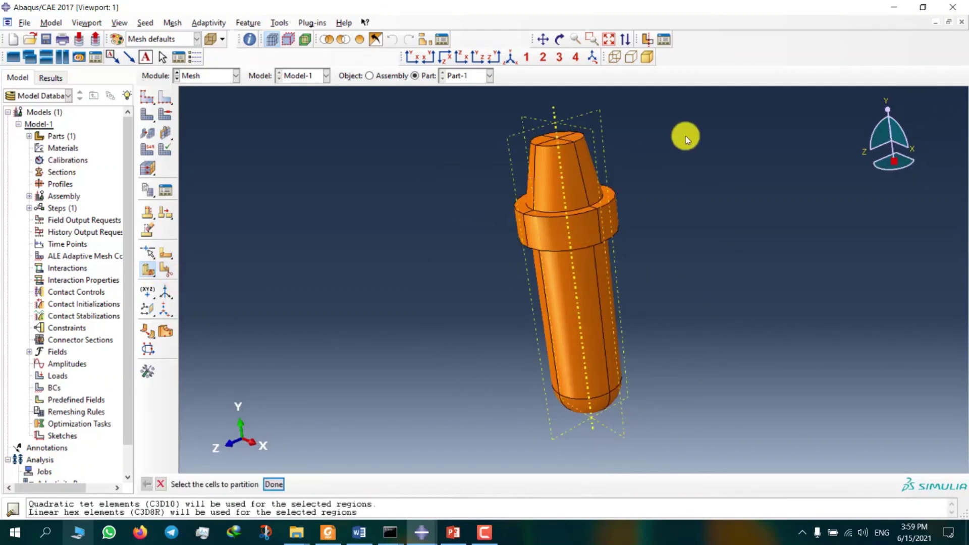
click(565, 196)
click(277, 484)
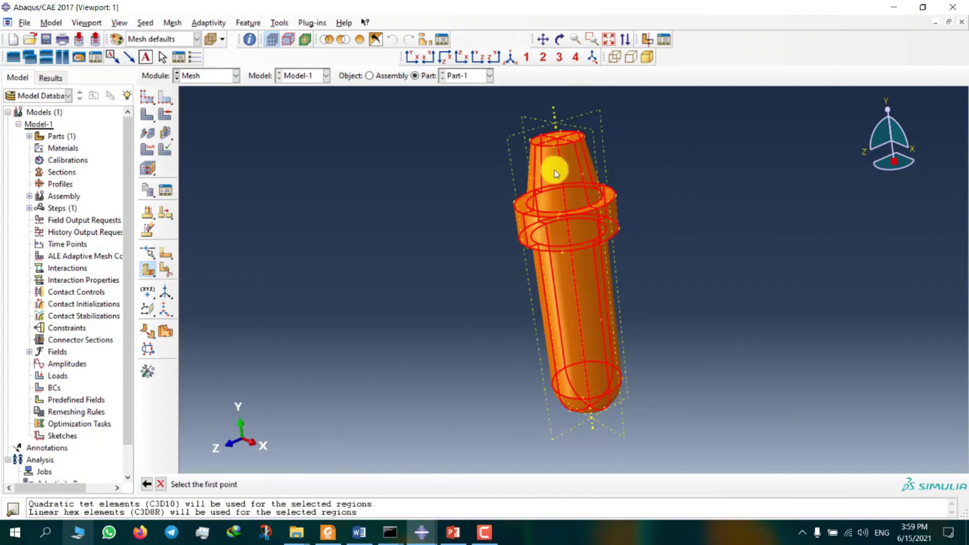
click(393, 483)
scroll(546, 190, up, 2)
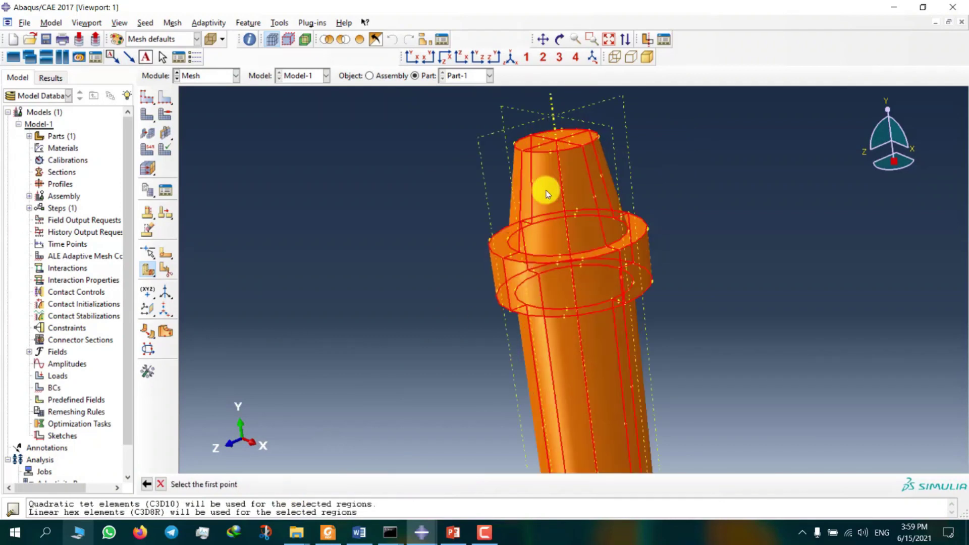
click(503, 258)
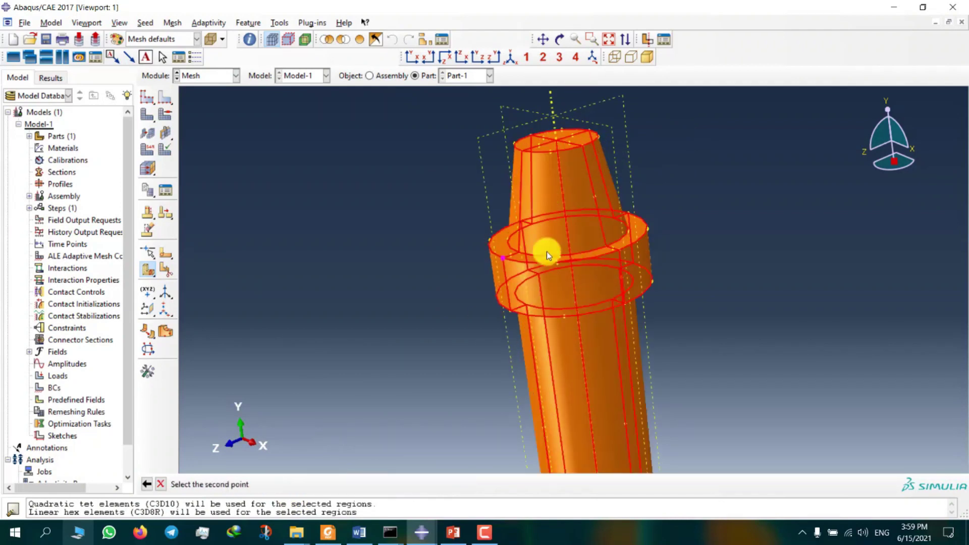
click(619, 250)
click(647, 229)
click(307, 485)
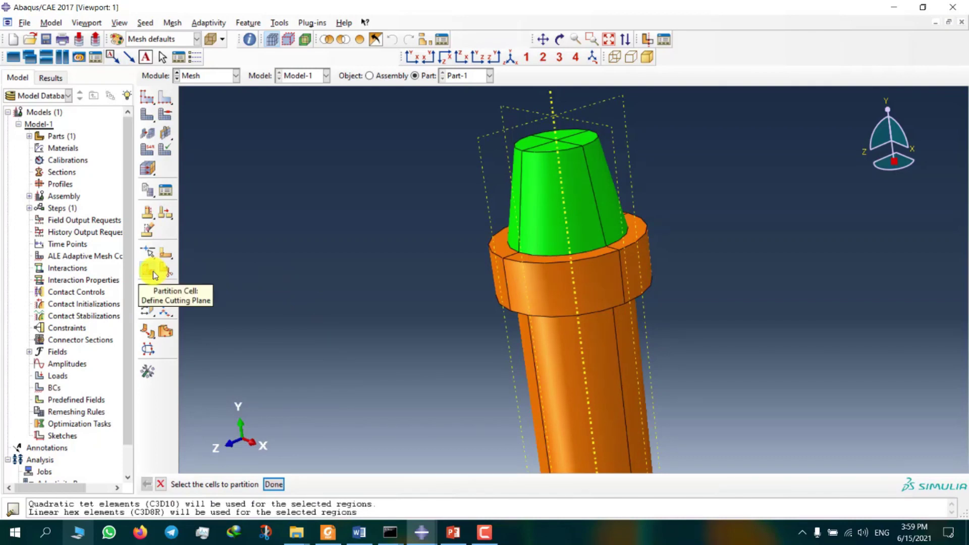
Partition the cells below the tapered head with a 3 Points cutting plane along the collar's underside.
ctrl+alt+drag(580, 243, 643, 283)
click(596, 302)
click(274, 484)
click(394, 485)
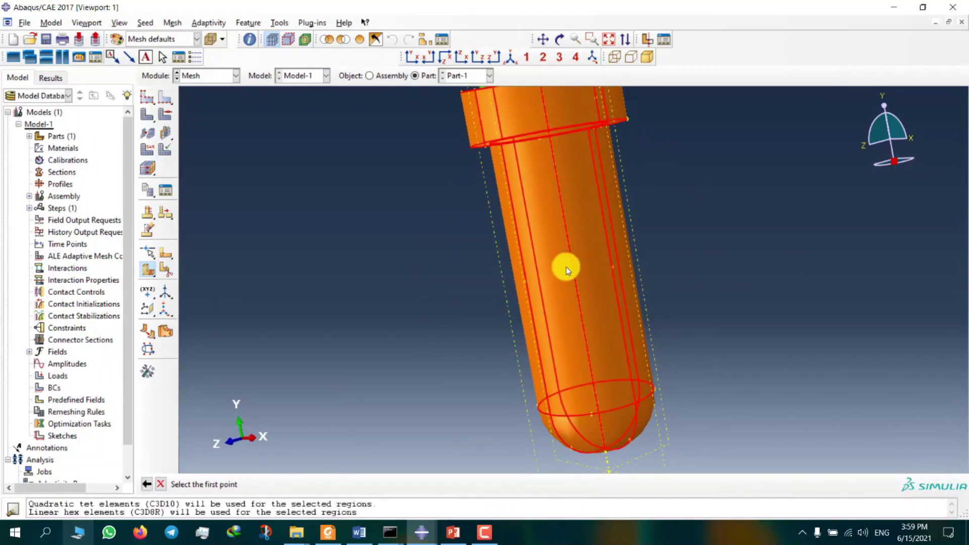
ctrl+alt+drag(577, 270, 492, 153)
click(487, 151)
click(589, 141)
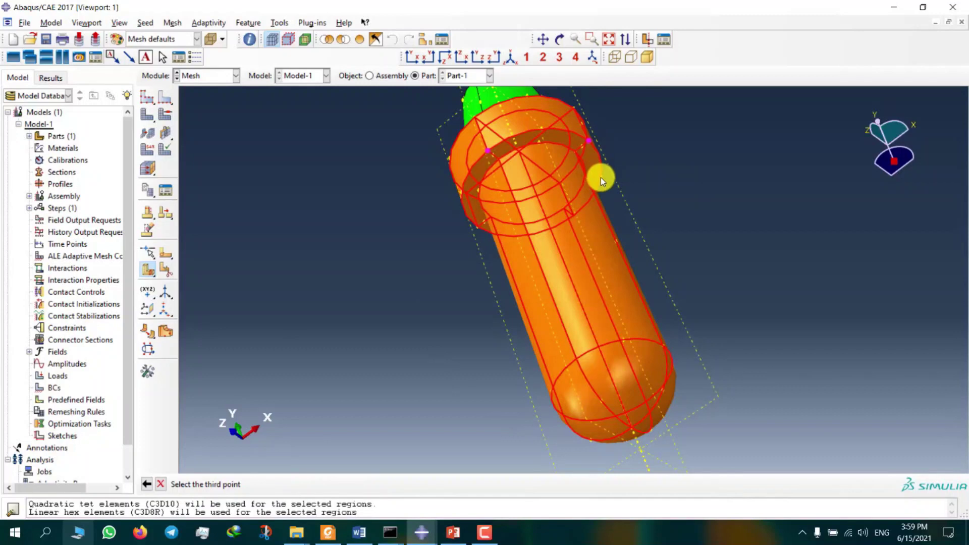
click(601, 178)
click(295, 484)
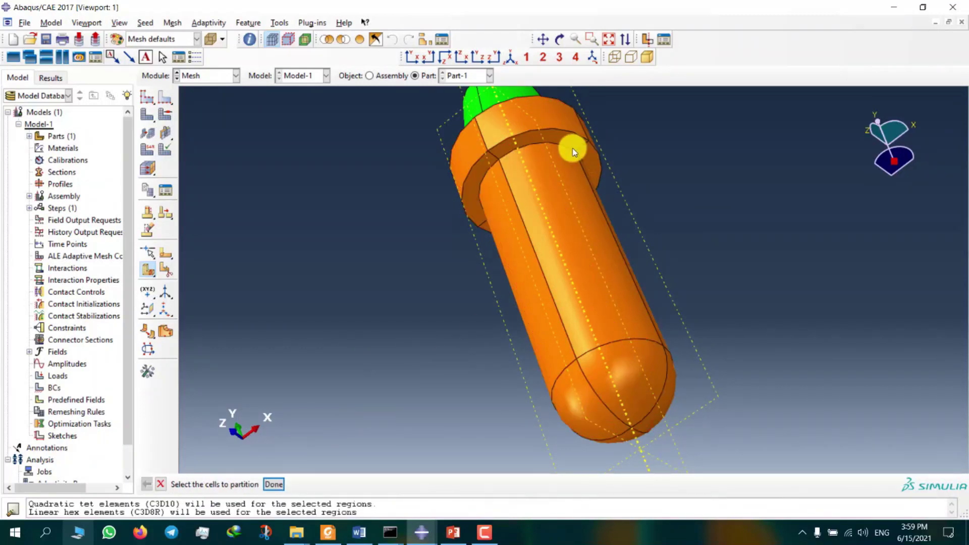
Partition the shaft's cells with a 3 Points cutting plane where the cylinder meets the rounded tip.
ctrl+alt+drag(573, 151, 574, 218)
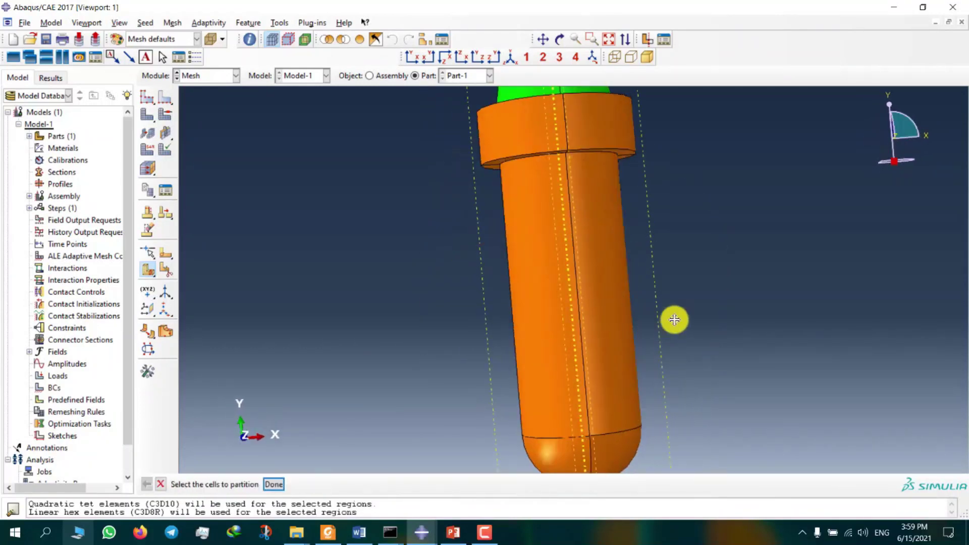
ctrl+alt+middle_drag(688, 270, 688, 176)
click(628, 298)
click(276, 483)
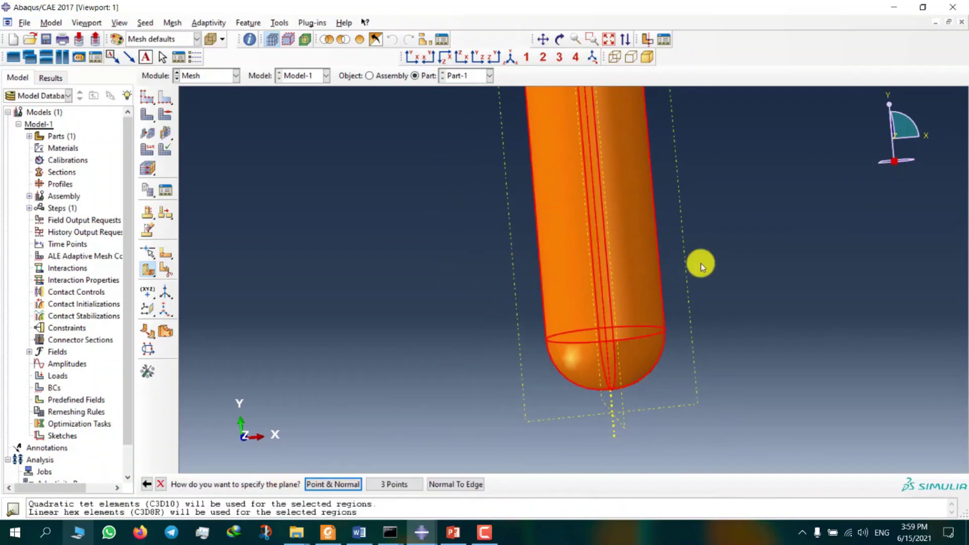
scroll(651, 303, up, 3)
click(395, 485)
click(402, 411)
click(666, 397)
click(692, 382)
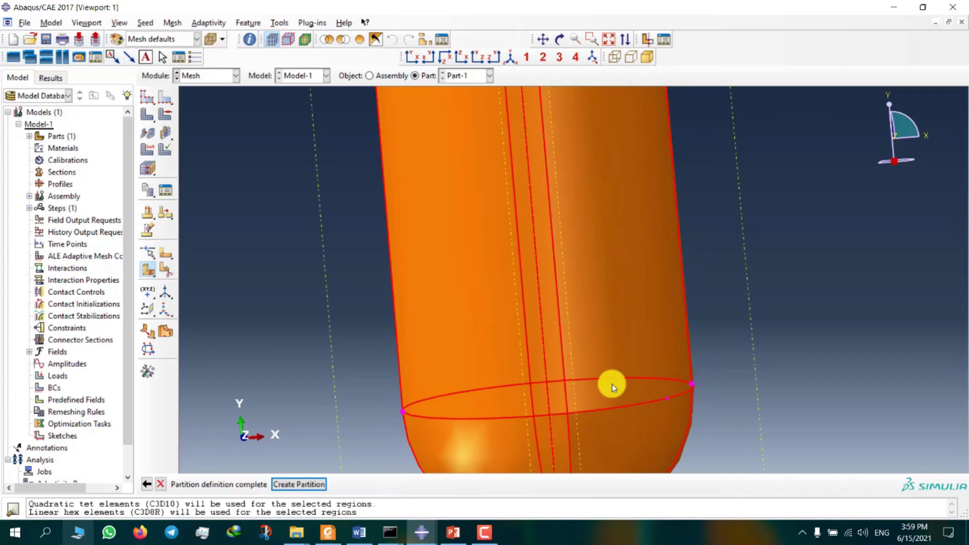
click(311, 483)
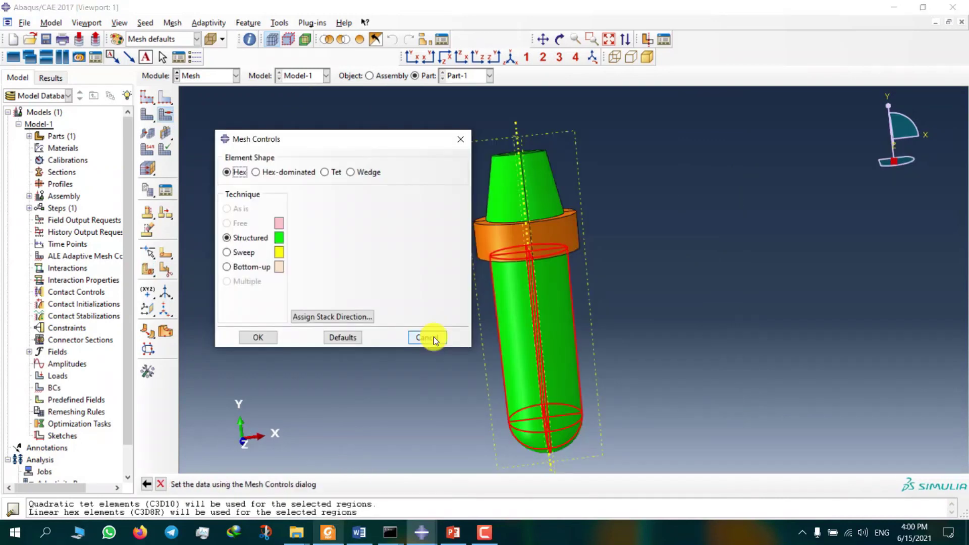
click(434, 337)
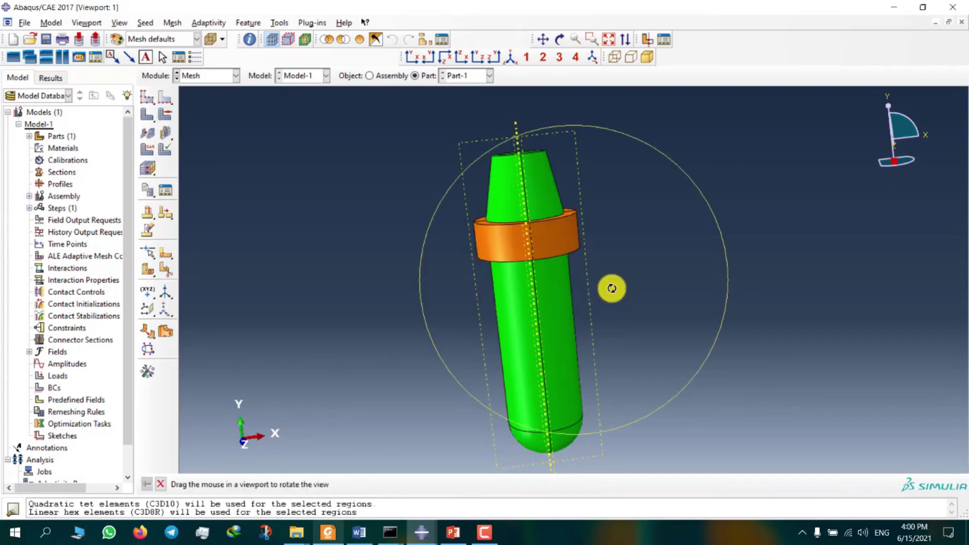
Isolate the collar in the viewport by replacing the displayed entities with its cells.
ctrl+alt+drag(612, 290, 580, 273)
scroll(552, 247, up, 3)
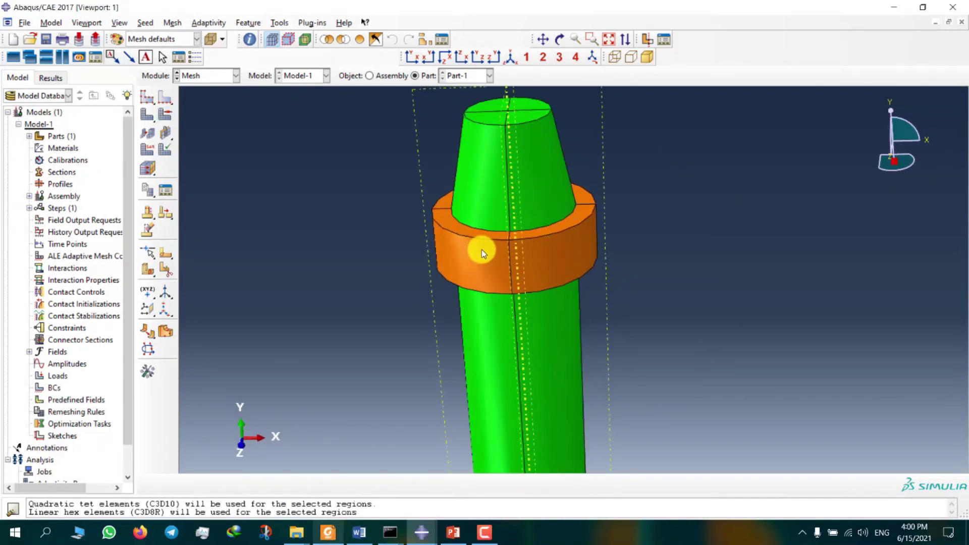
scroll(482, 249, up, 3)
ctrl+alt+drag(532, 294, 524, 245)
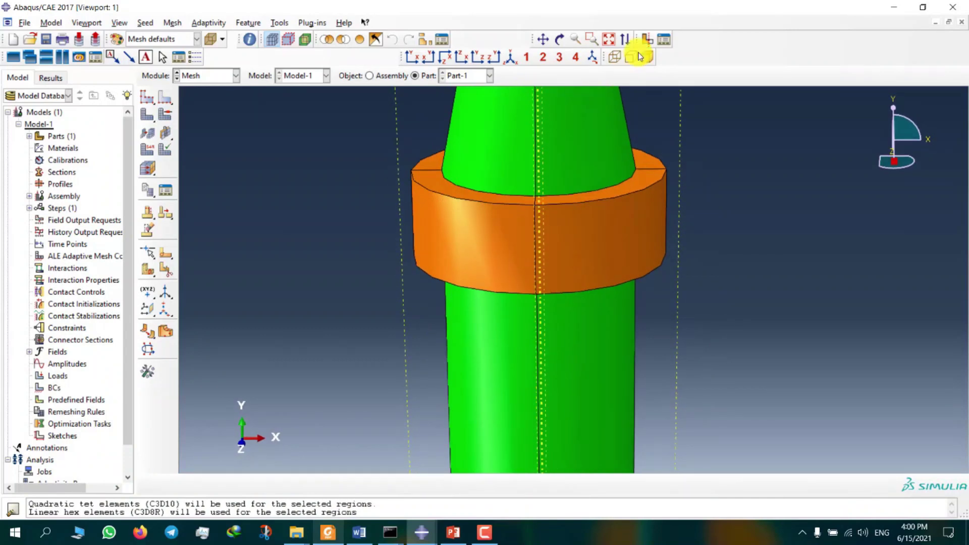
click(328, 42)
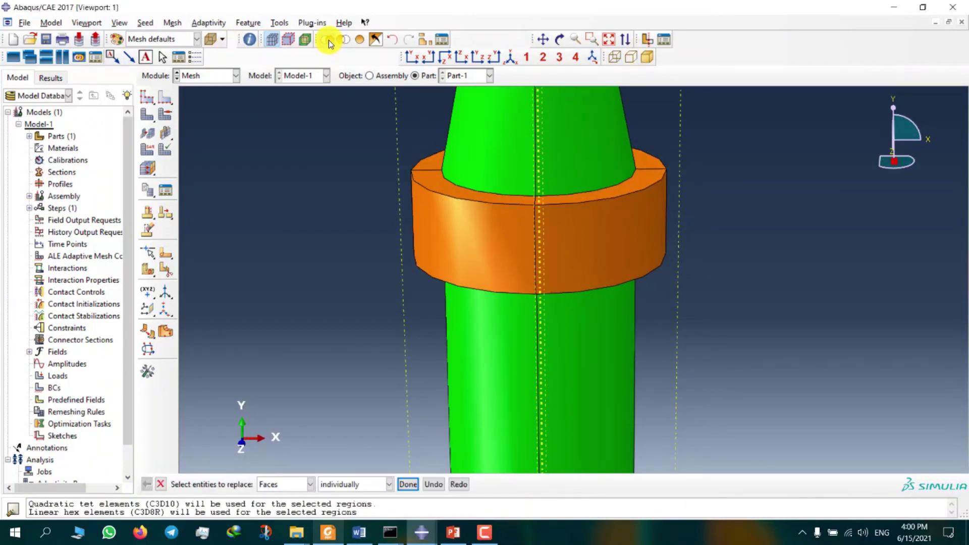
click(283, 484)
click(272, 428)
scroll(513, 383, down, 3)
ctrl+alt+drag(513, 383, 486, 330)
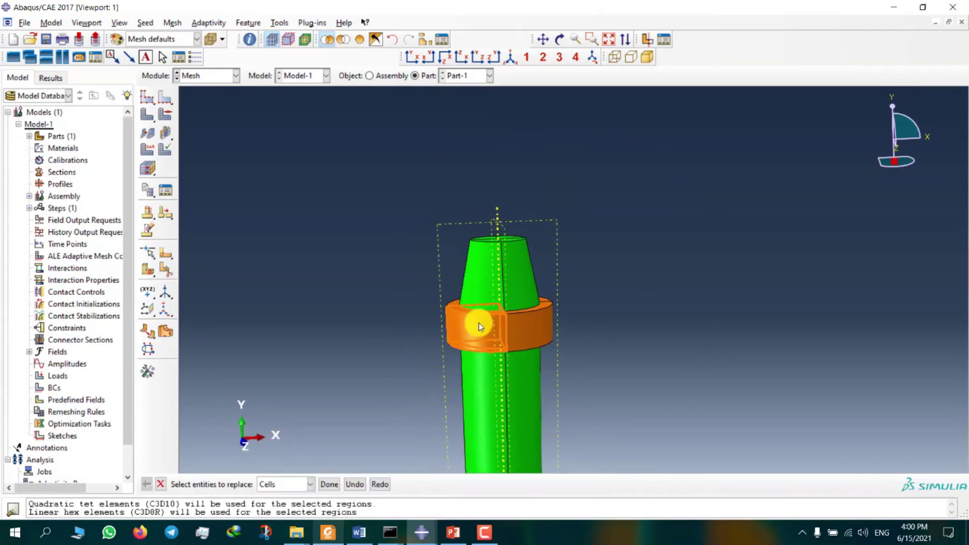
click(478, 324)
ctrl+alt+drag(565, 334, 398, 302)
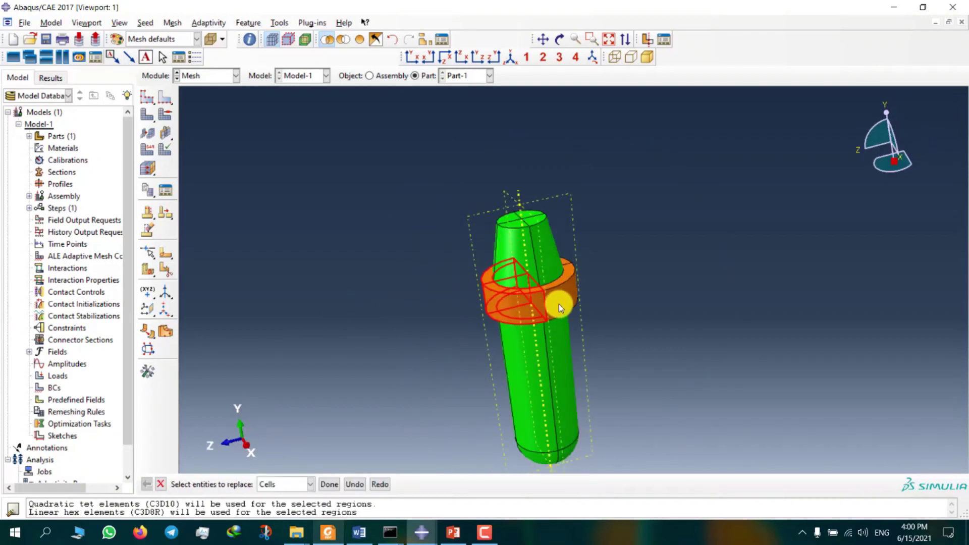
click(330, 484)
Select all collar cells for an Extrude/Sweep Edges partition and pick the inner circle's edges on the top face.
ctrl+alt+drag(515, 310, 576, 316)
scroll(558, 318, down, 5)
click(162, 272)
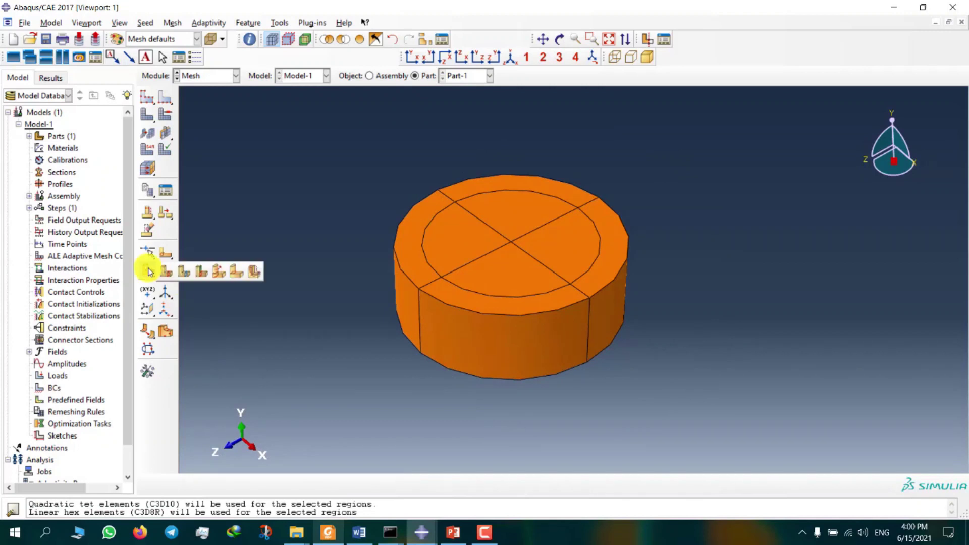
click(222, 274)
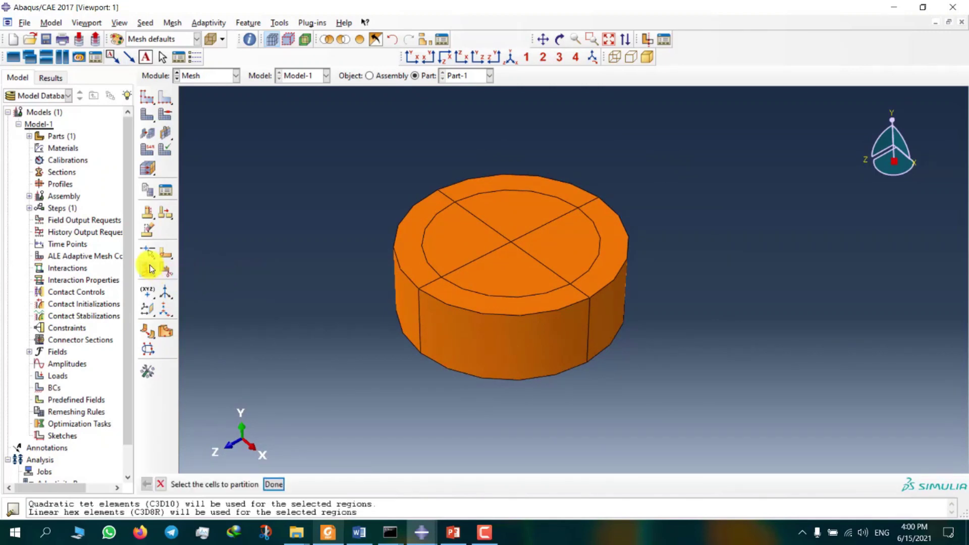
drag(355, 179, 647, 367)
click(273, 484)
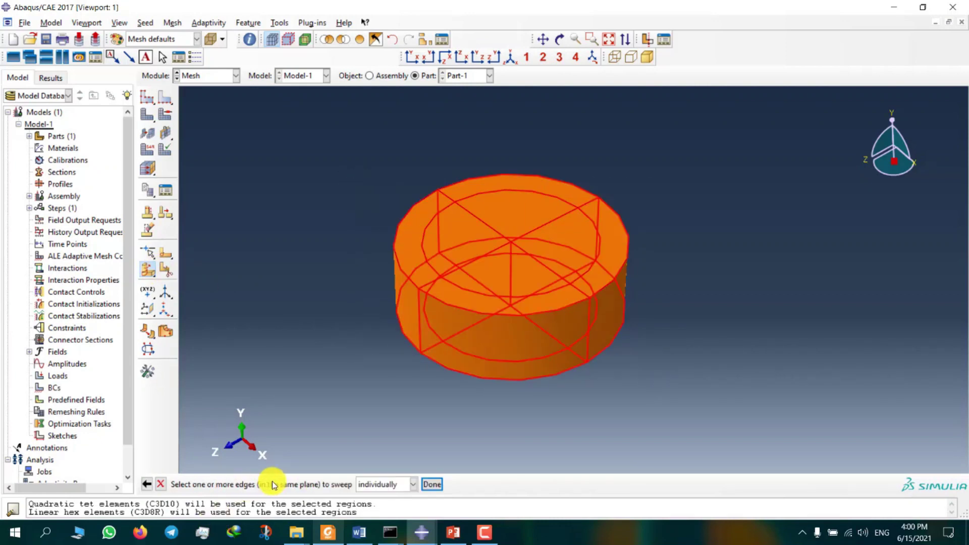
scroll(480, 255, up, 2)
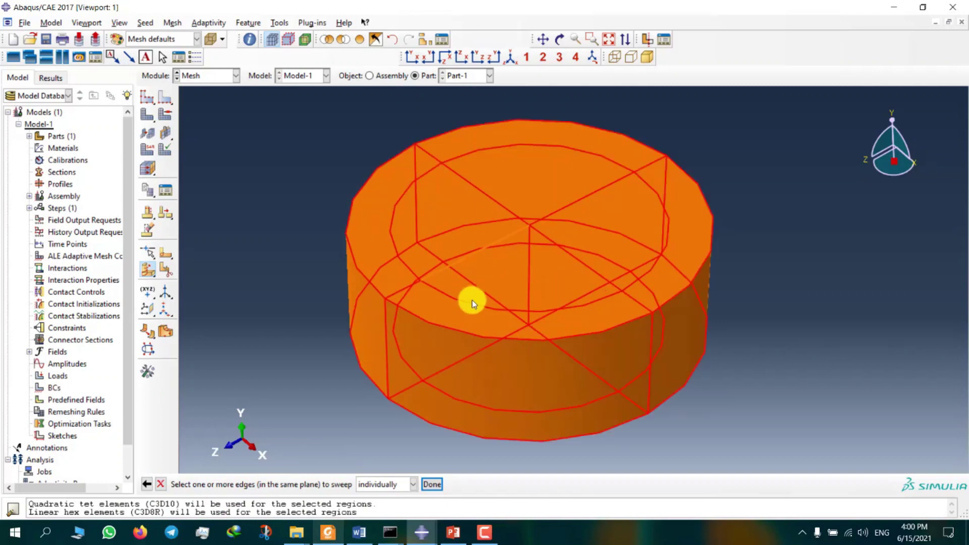
click(472, 301)
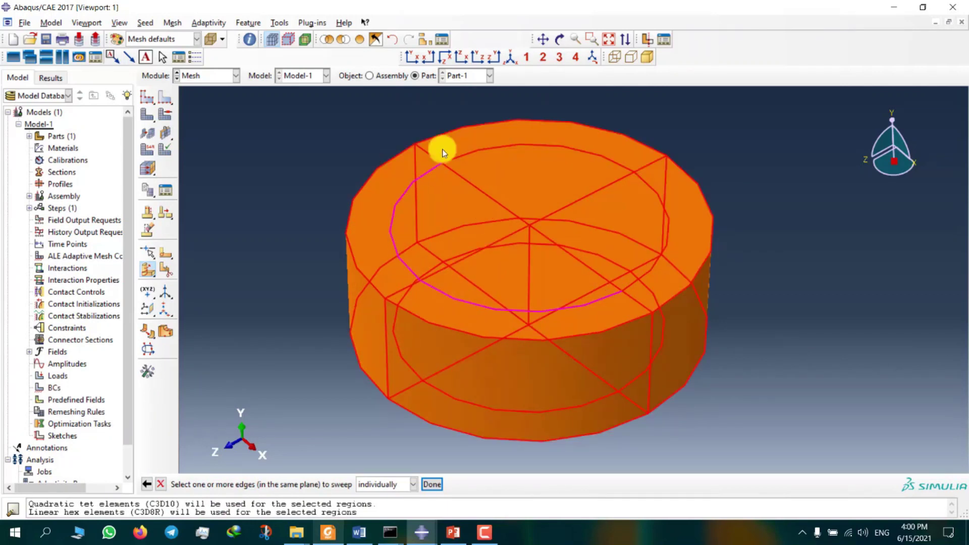
click(473, 151)
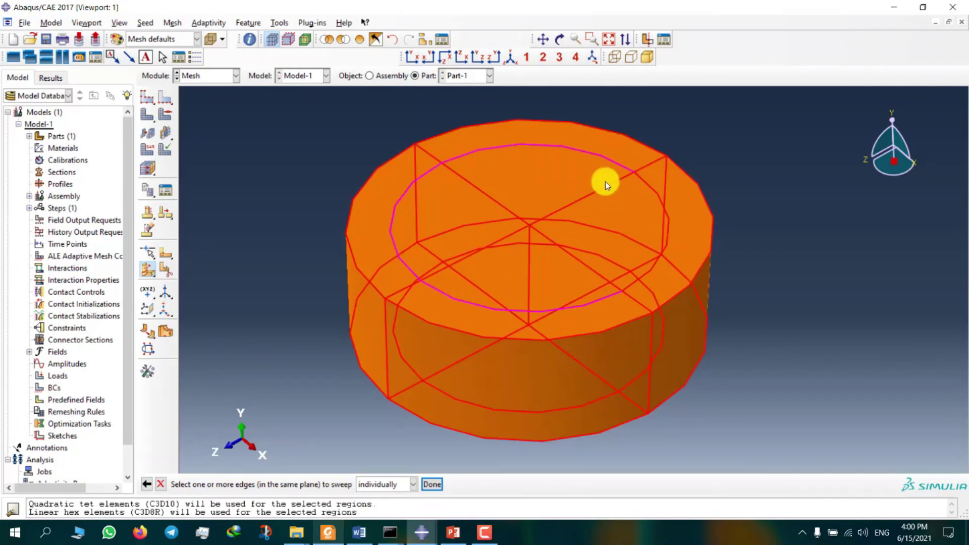
click(665, 220)
click(432, 484)
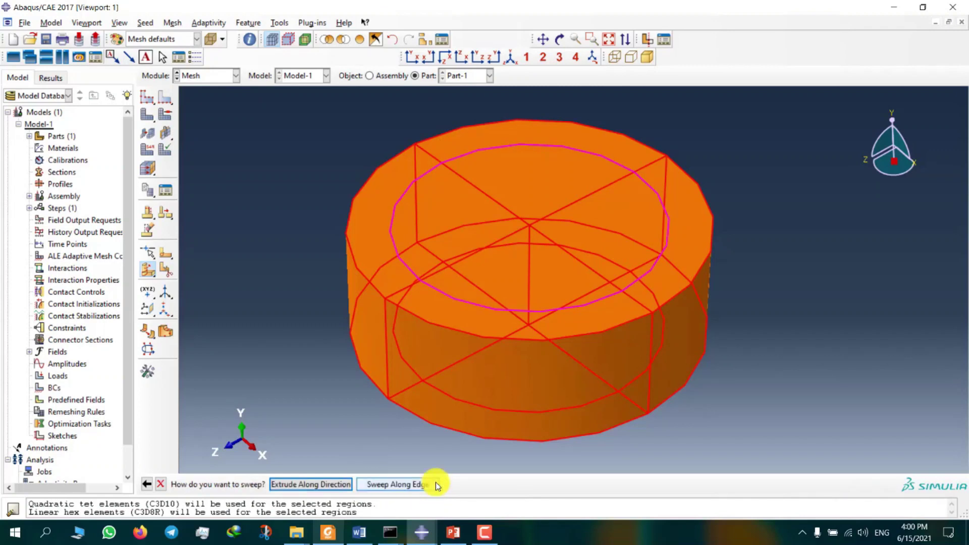
Partition the collar cells by extruding the picked circle along a vertical outer edge with the direction flipped downward, and restore the full part display.
click(323, 485)
ctrl+alt+drag(584, 322, 713, 301)
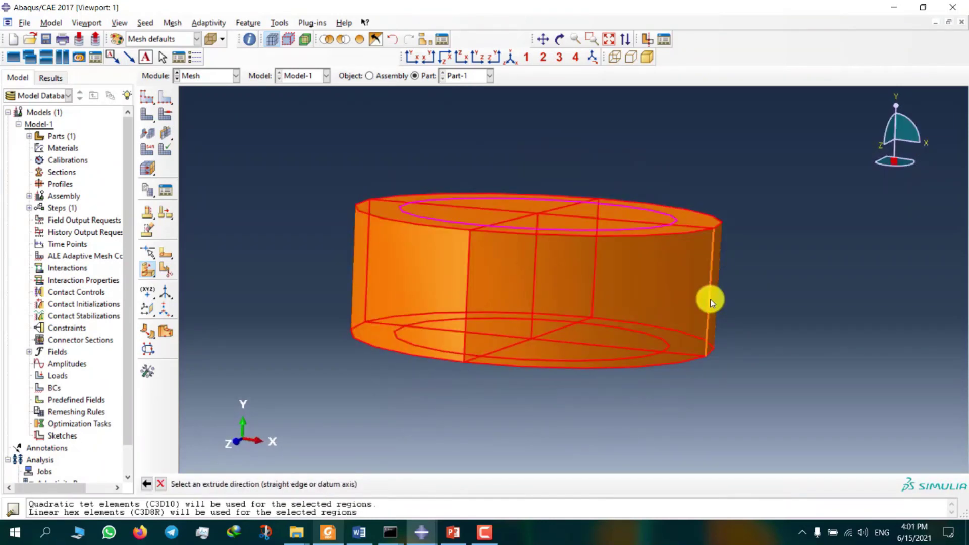
click(710, 299)
ctrl+alt+drag(710, 299, 649, 271)
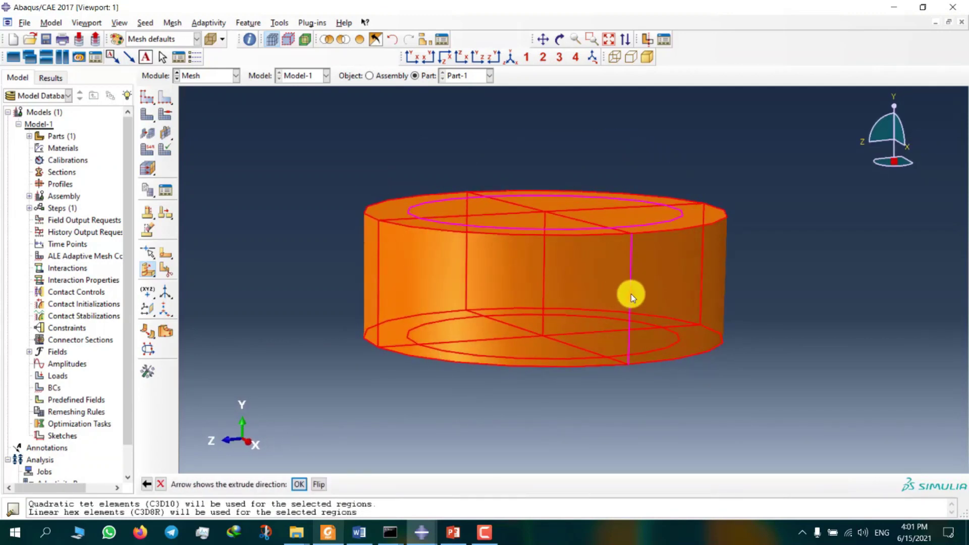
scroll(631, 294, up, 2)
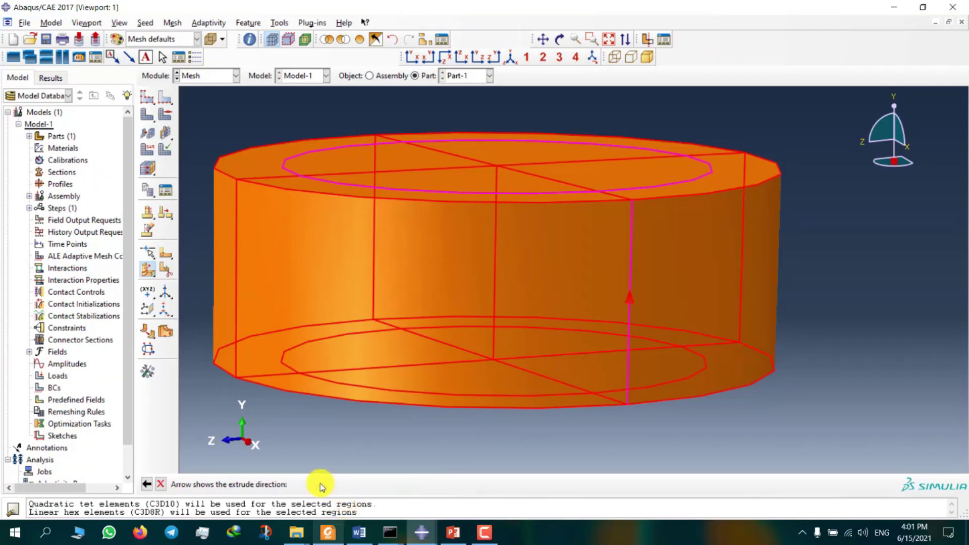
click(321, 484)
click(299, 484)
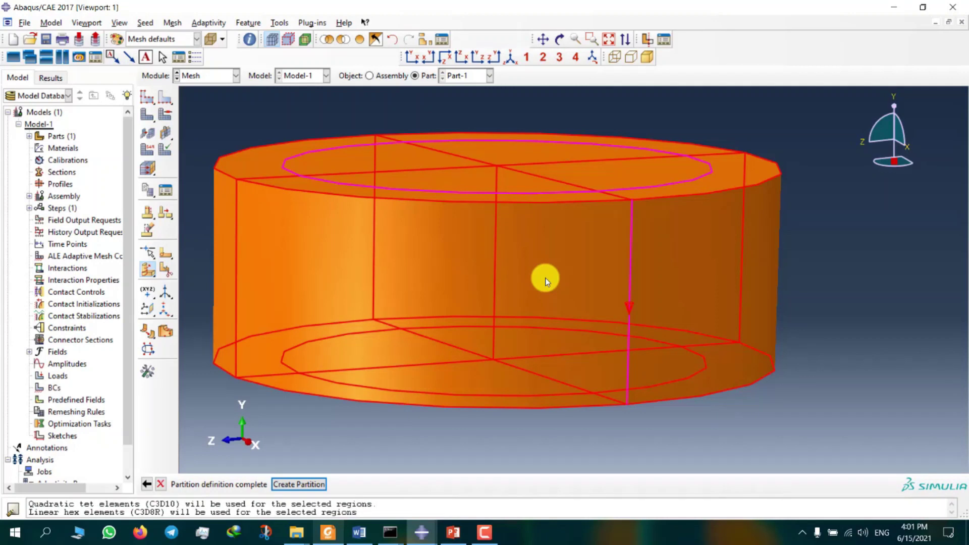
click(306, 480)
click(484, 304)
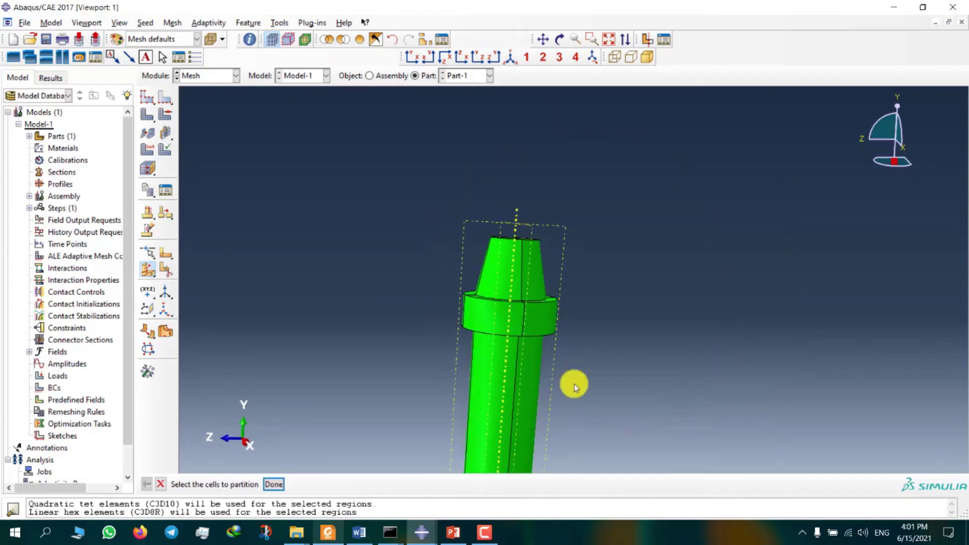
Assign Hex element shape with the Structured technique to all cells of the part in the mesh controls.
ctrl+alt+drag(584, 385, 560, 323)
scroll(540, 152, up, 4)
click(166, 115)
drag(407, 128, 828, 457)
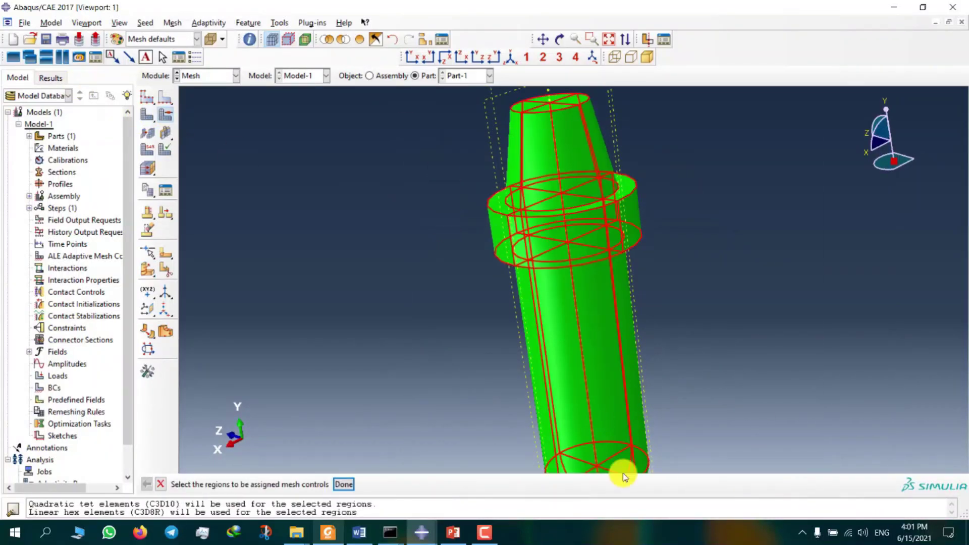
click(349, 484)
click(253, 237)
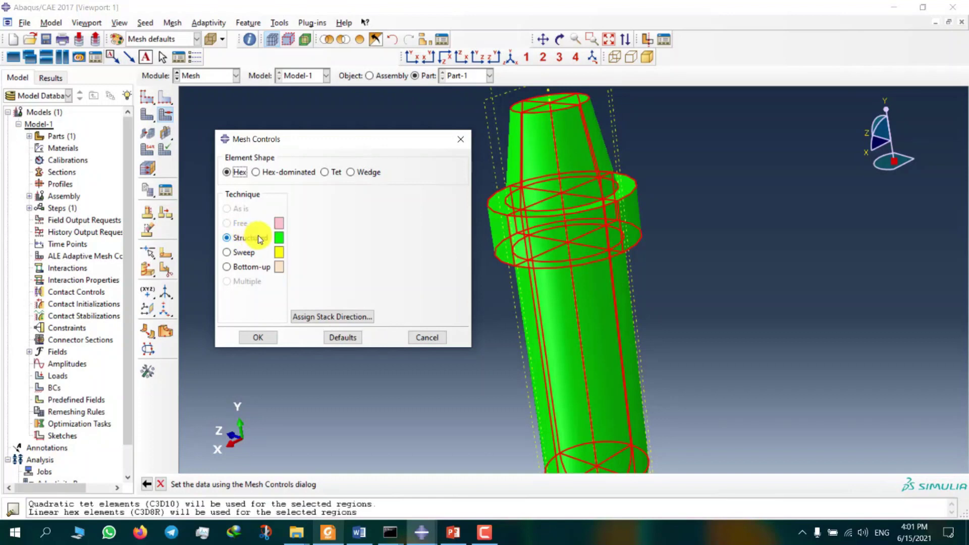
click(233, 175)
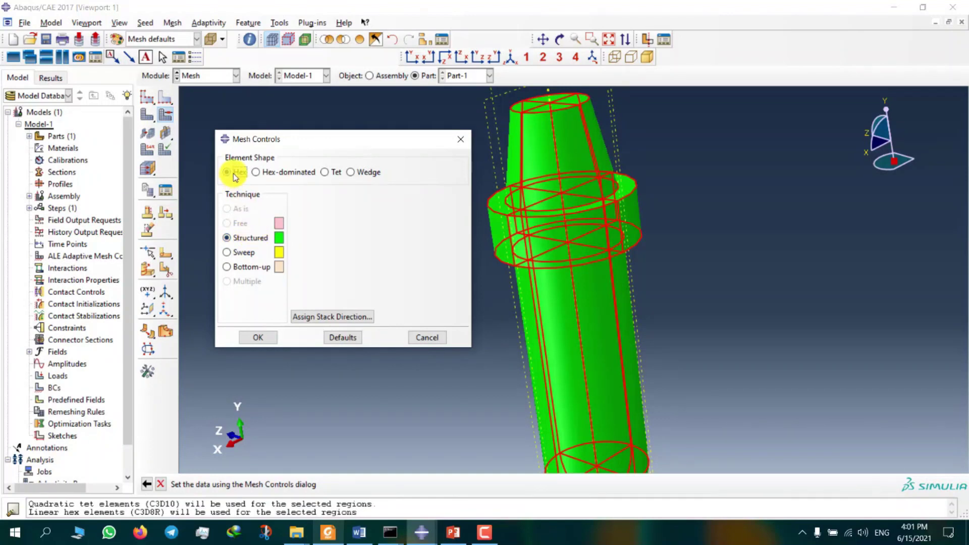
click(259, 339)
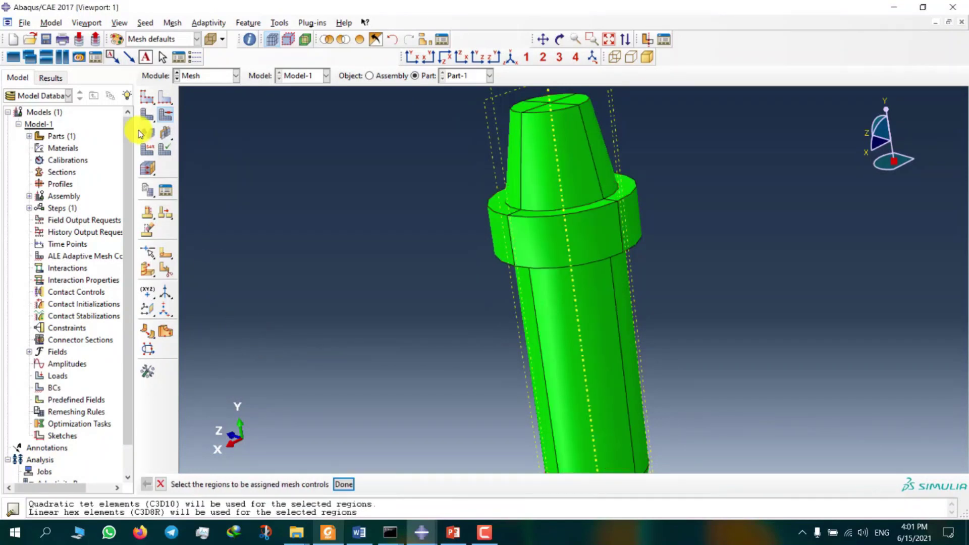
Seed the part with an approximate global size of 0.2, keeping curvature control enabled.
click(147, 114)
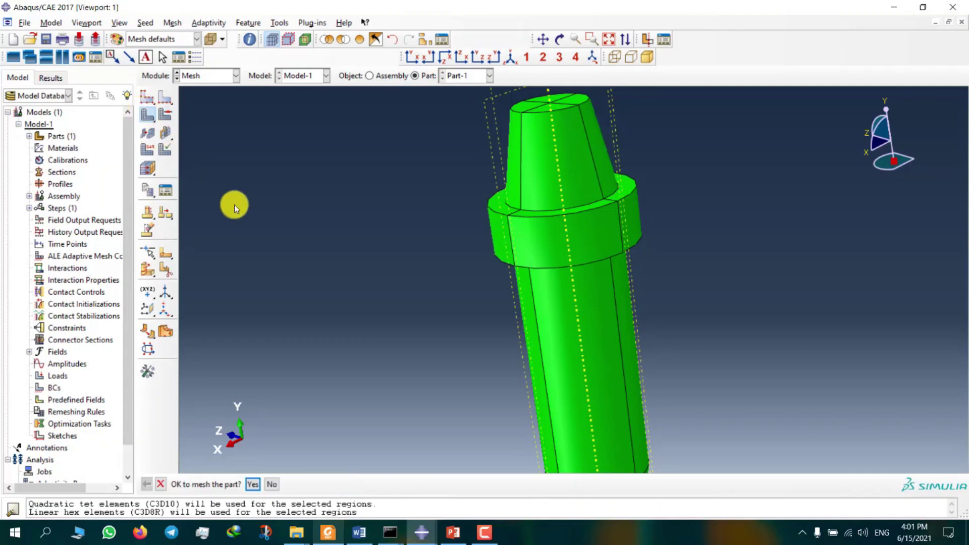
click(148, 96)
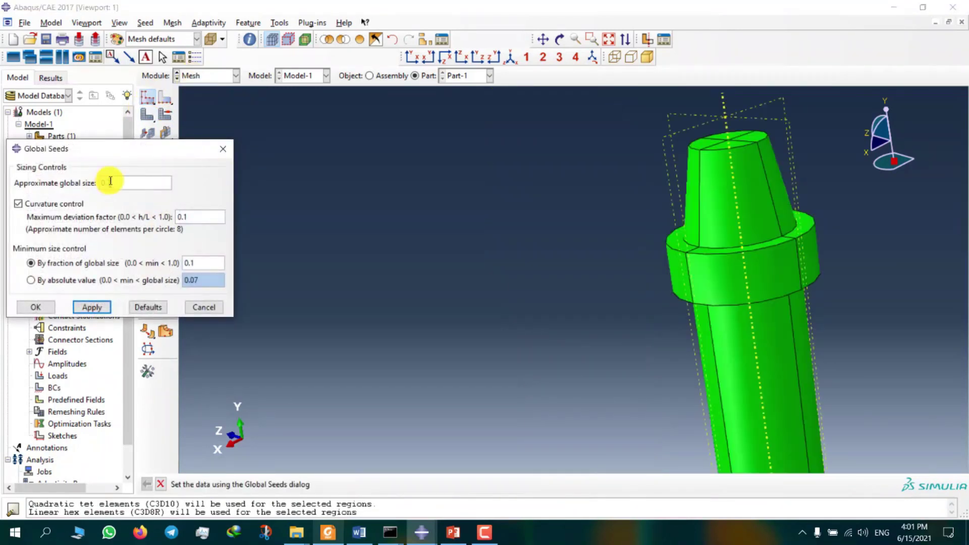
double_click(110, 181)
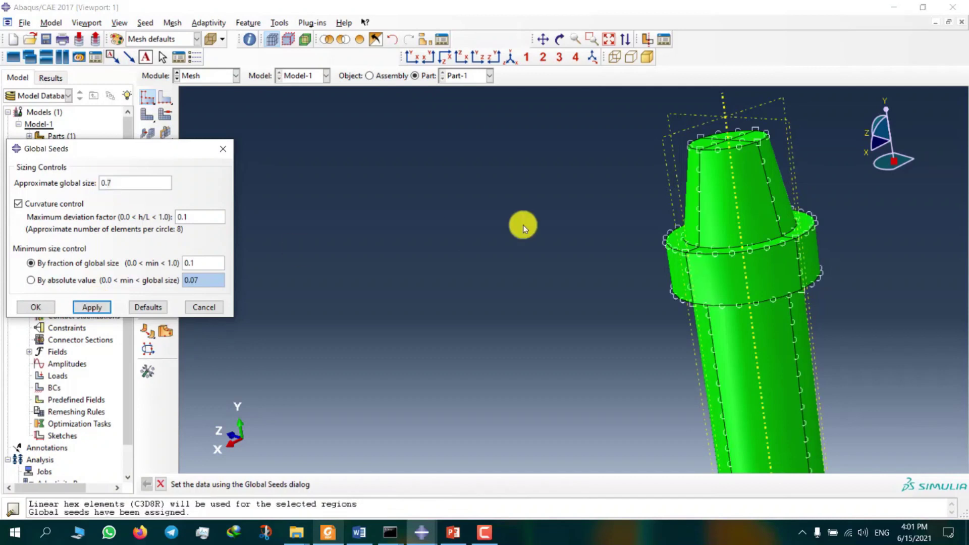
double_click(130, 177)
text(2)
click(36, 307)
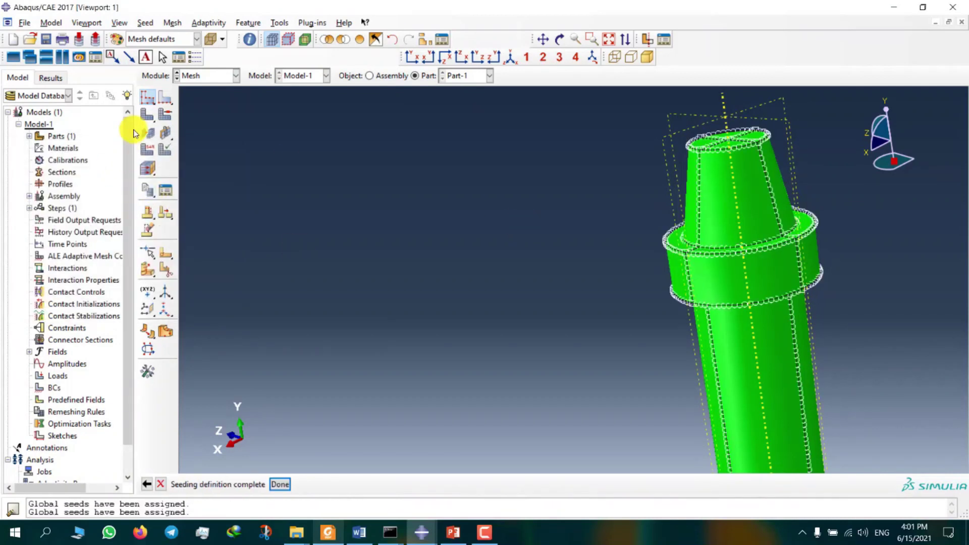
Mesh the whole part and orbit around it to check the generated mesh.
click(147, 116)
key(Return)
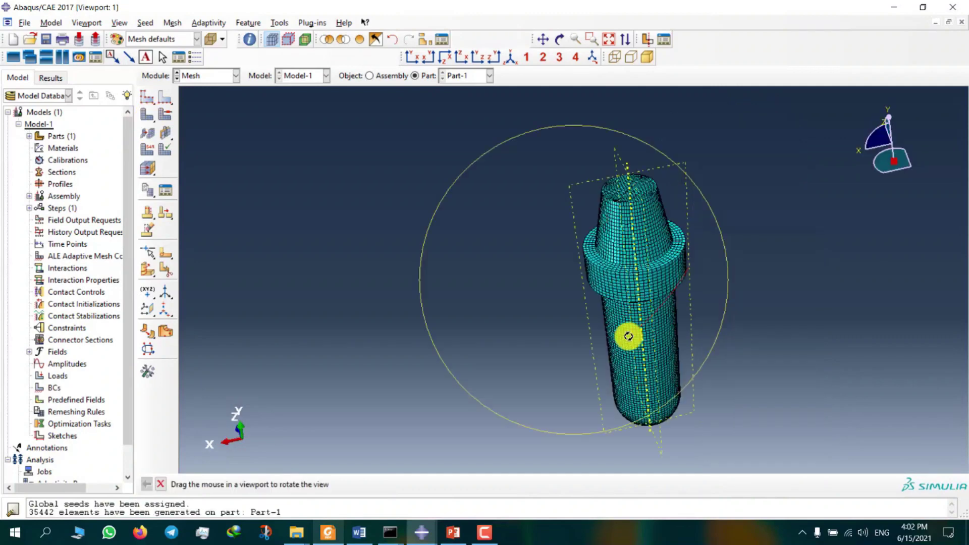
ctrl+alt+drag(626, 334, 582, 316)
ctrl+alt+drag(586, 245, 589, 281)
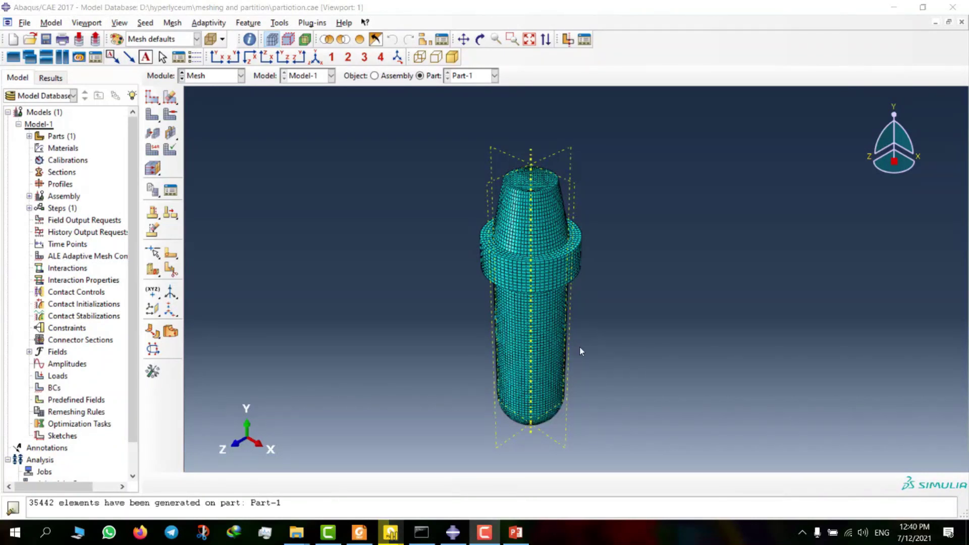
Verify the mesh of the whole part with the aspect ratio criterion greater than 10 and highlight the problem elements.
click(172, 23)
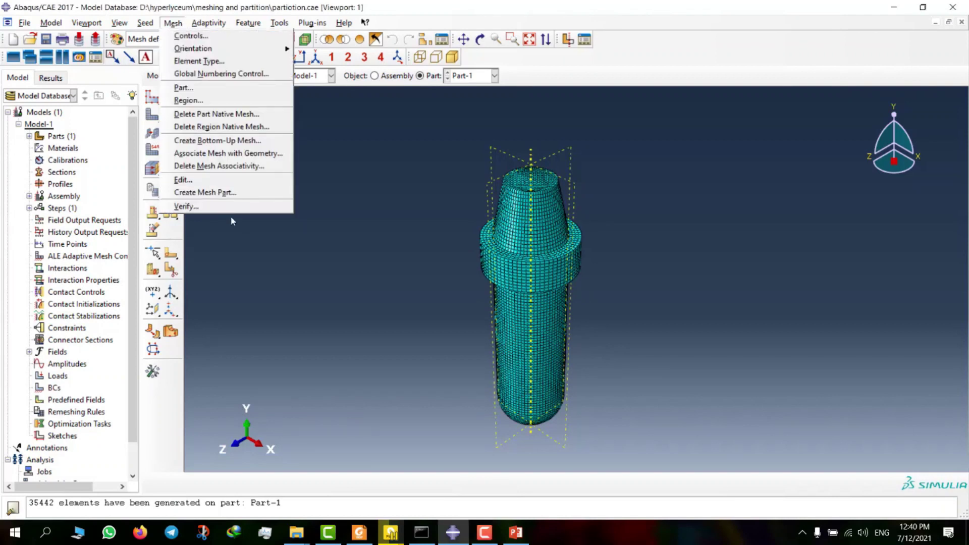
click(228, 207)
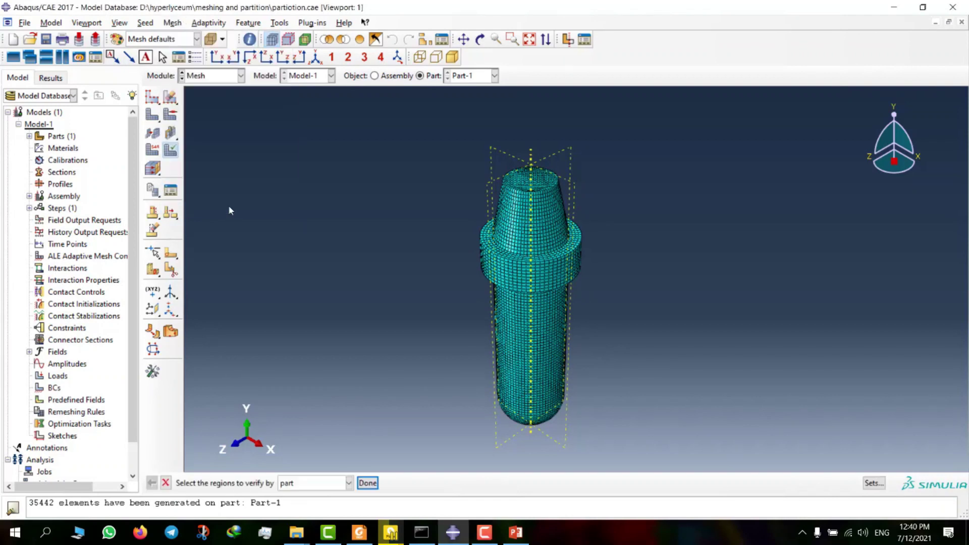
click(588, 428)
click(371, 483)
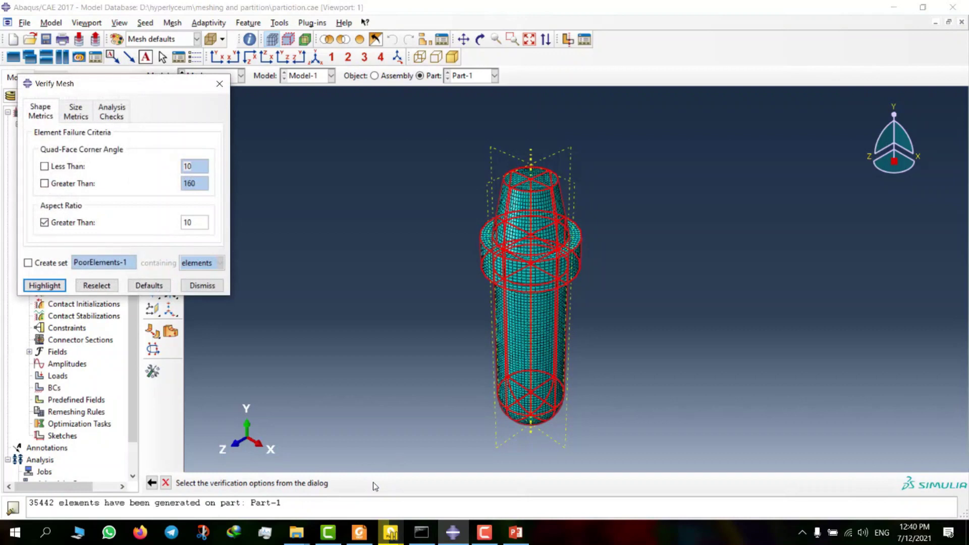
click(45, 285)
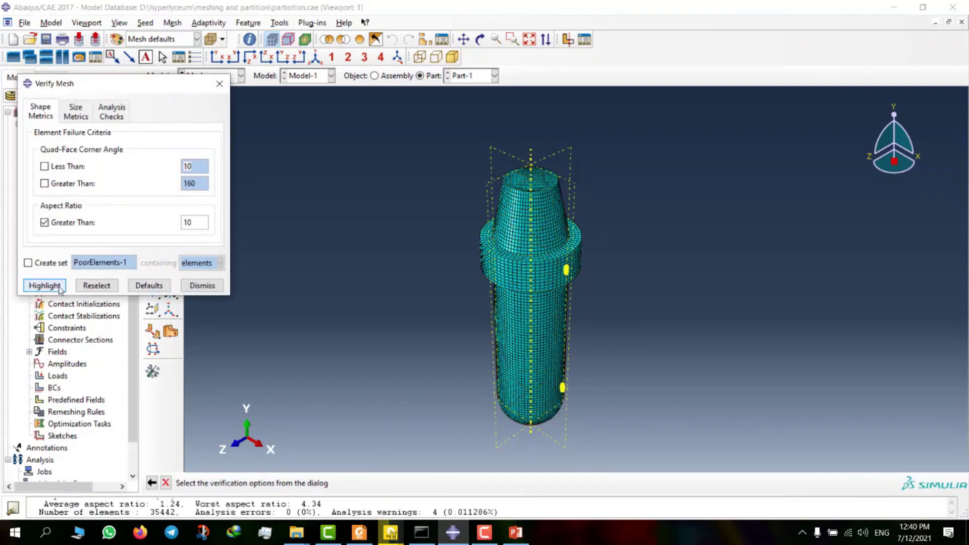
Examine the highlighted elements near the rounded tip and just below the collar, and close the mesh verification.
scroll(581, 322, up, 3)
ctrl+alt+drag(586, 340, 560, 202)
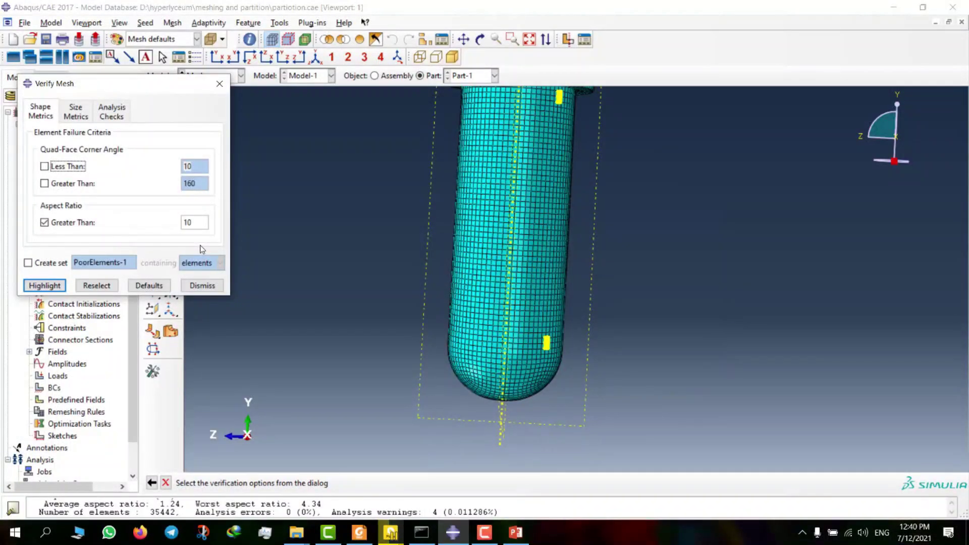
scroll(519, 346, up, 6)
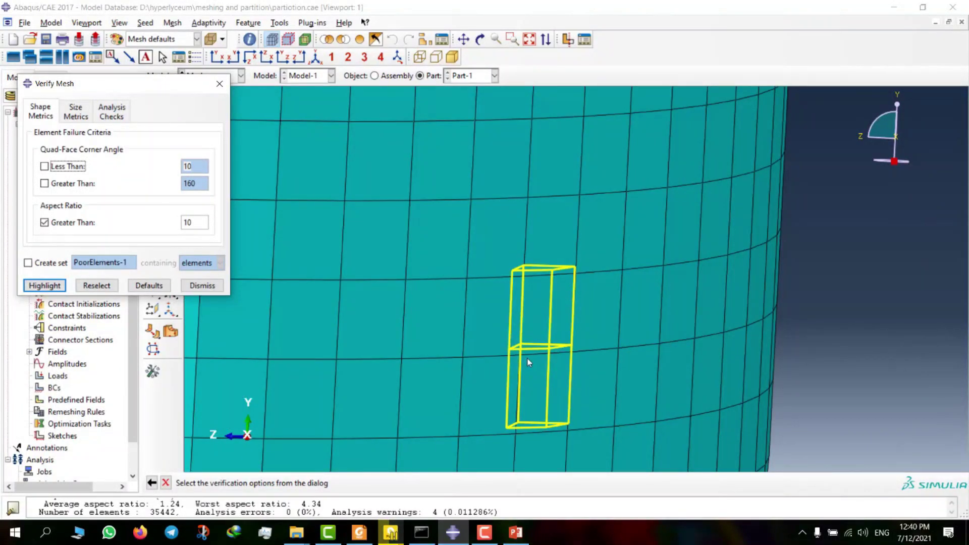
scroll(527, 358, down, 6)
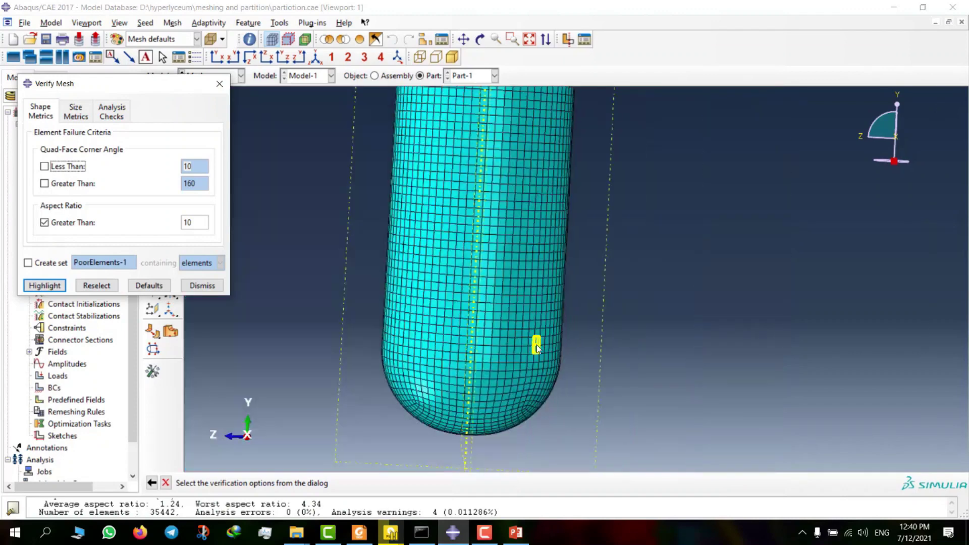
scroll(561, 240, up, 6)
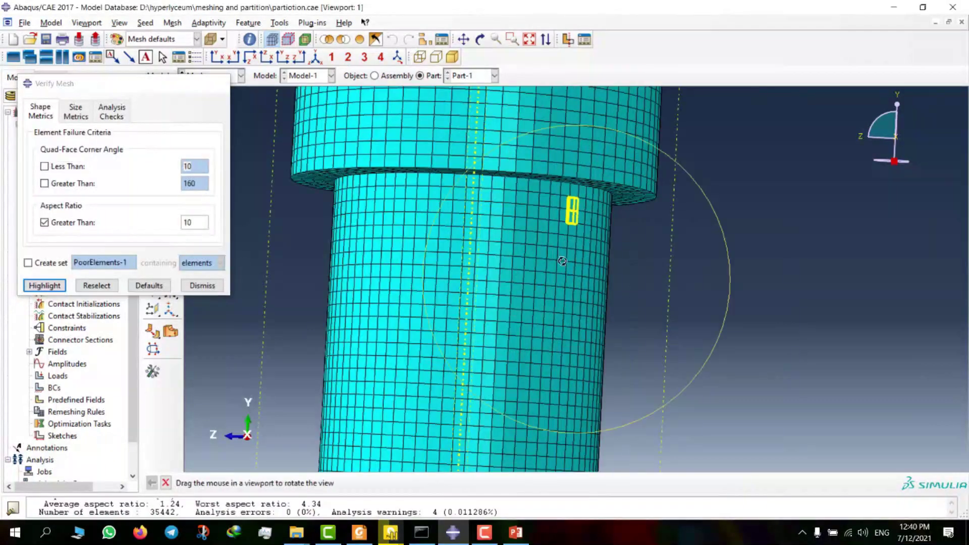
ctrl+alt+drag(559, 243, 606, 319)
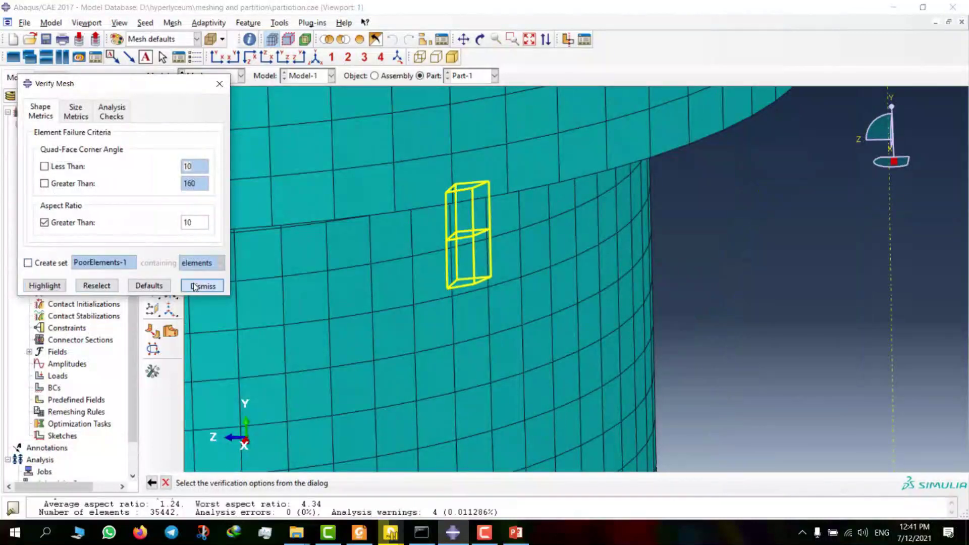
click(201, 285)
Edit the mesh by dragging a corner node of the highlighted elements below the collar, with projection to geometry on.
click(173, 23)
click(220, 182)
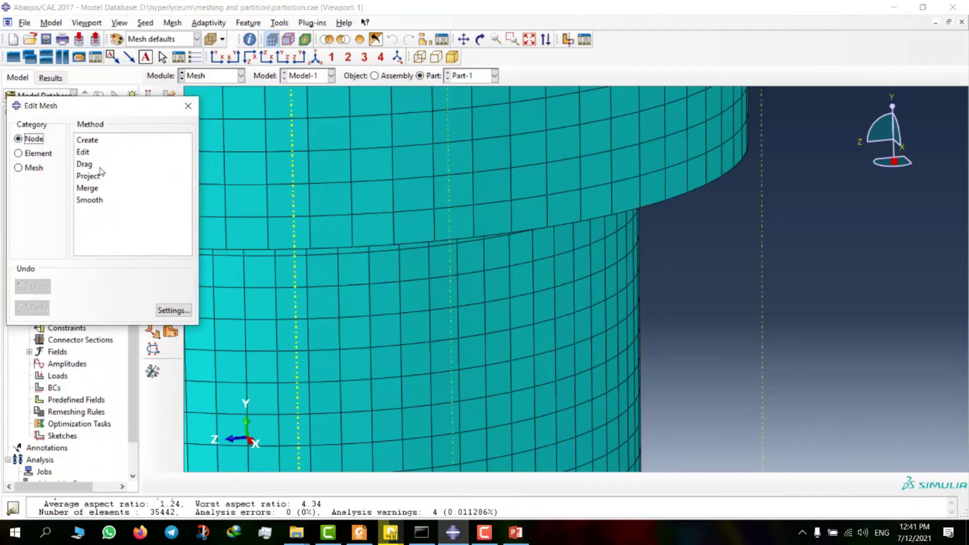
click(85, 164)
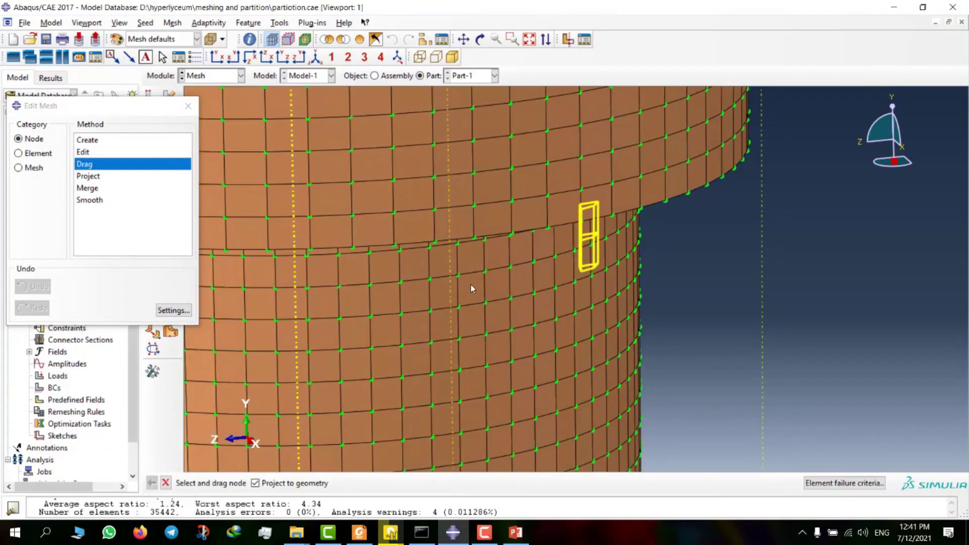
scroll(597, 205, down, 2)
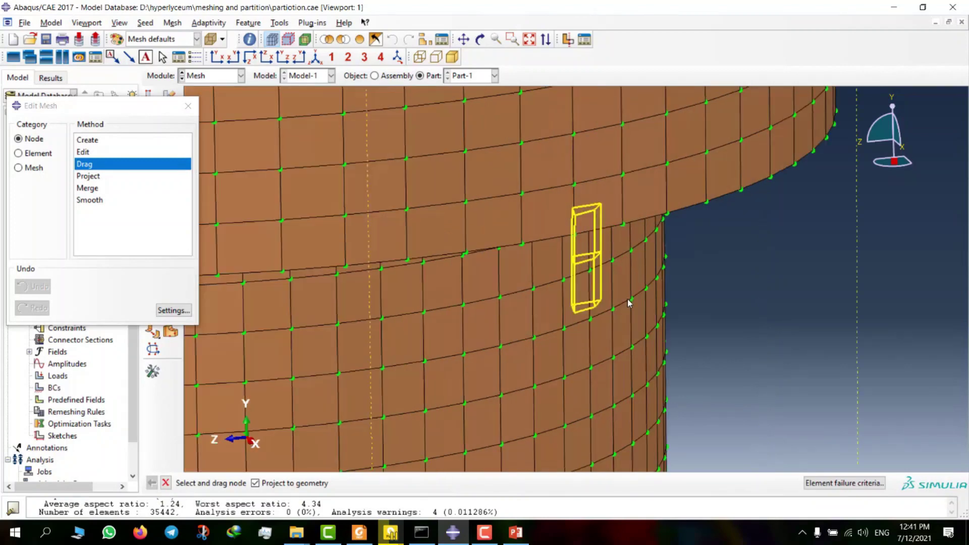
ctrl+alt+drag(628, 298, 582, 323)
scroll(525, 372, down, 3)
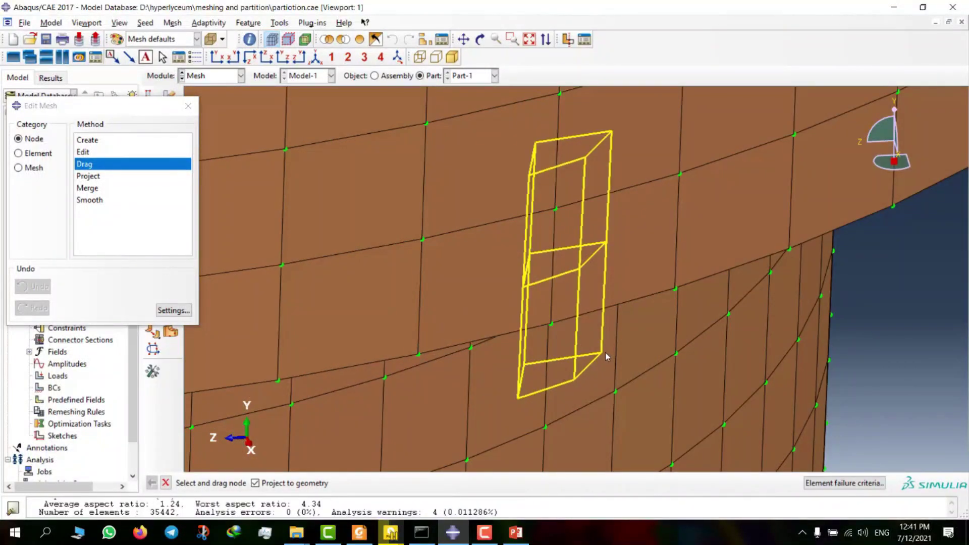
drag(602, 354, 608, 245)
scroll(602, 241, up, 10)
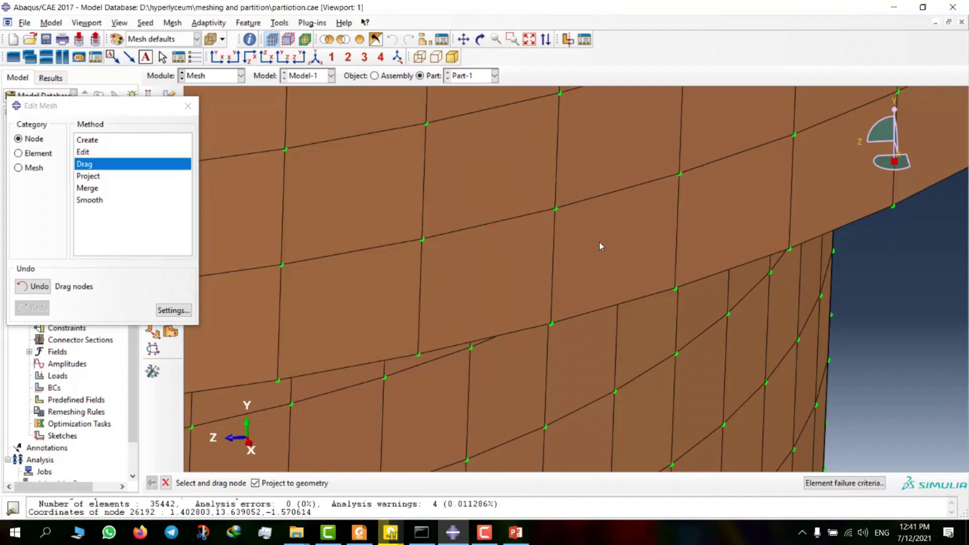
Drag the corner nodes of the highlighted elements near the shaft's rounded tip and close the mesh editing dialog.
scroll(510, 333, down, 10)
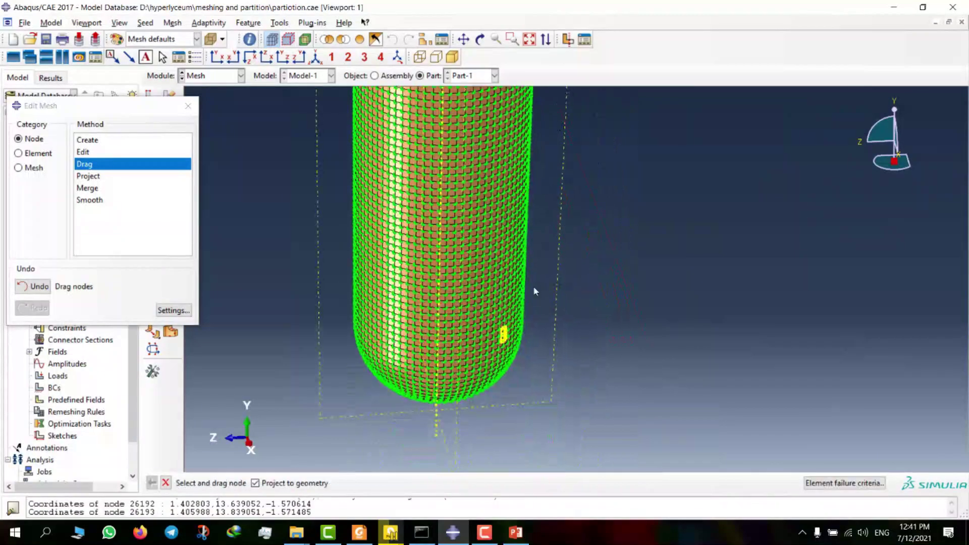
scroll(510, 331, down, 5)
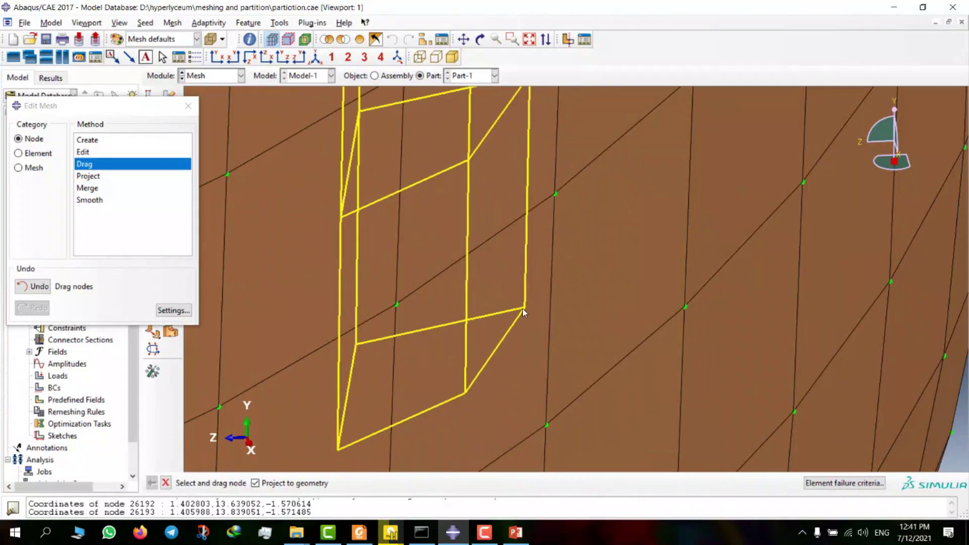
drag(525, 309, 514, 310)
scroll(514, 310, up, 5)
scroll(512, 227, down, 3)
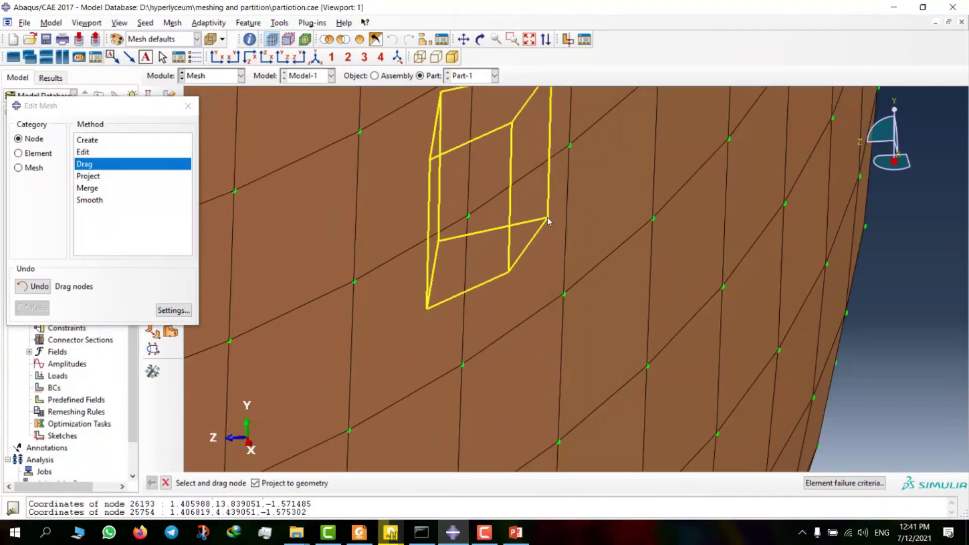
drag(545, 218, 537, 225)
scroll(537, 225, up, 5)
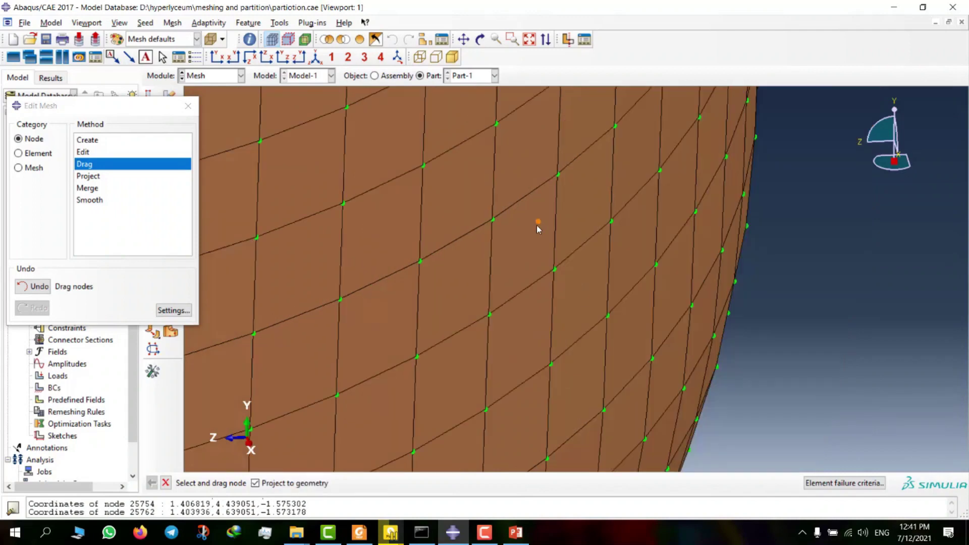
scroll(537, 226, up, 5)
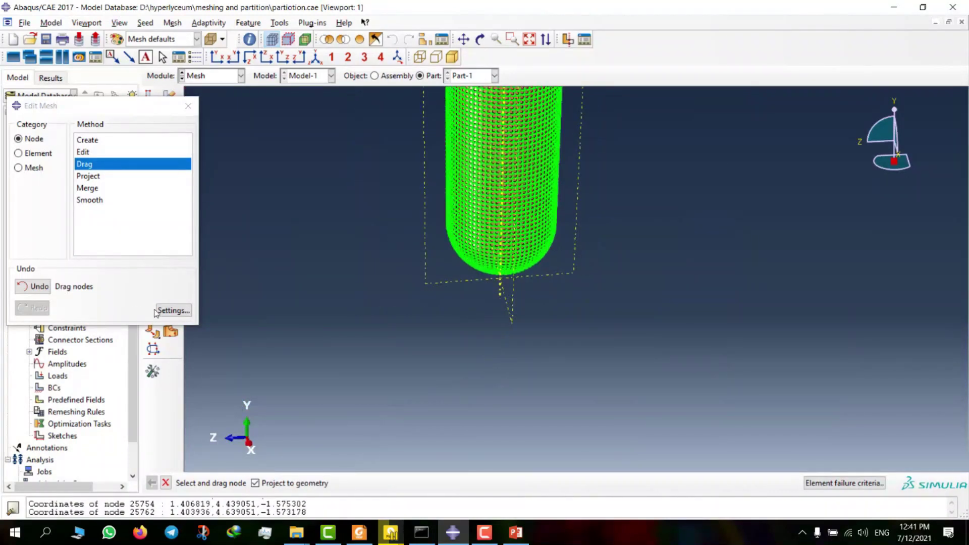
click(187, 106)
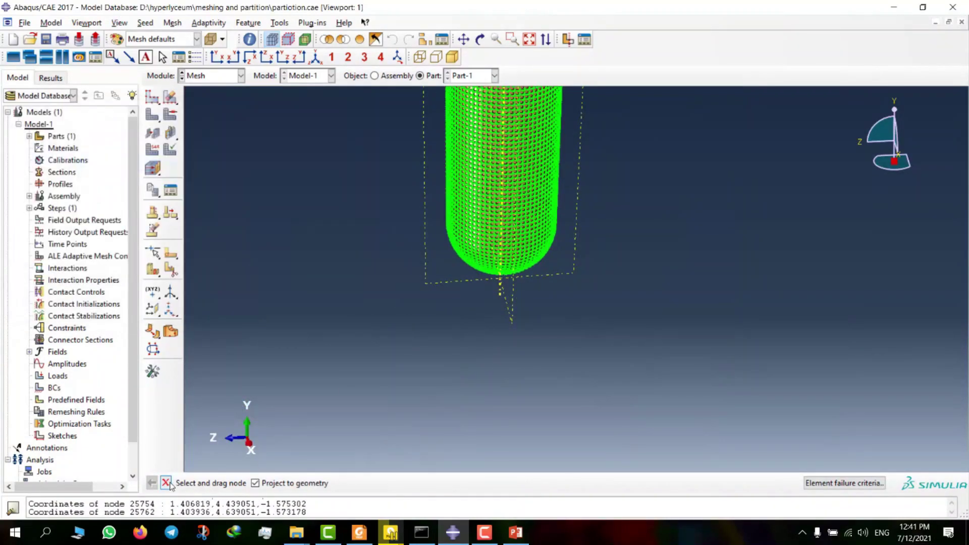
Verify the whole part's mesh again with the aspect ratio criterion greater than 10, highlight failing elements and check the reported statistics.
scroll(503, 255, up, 3)
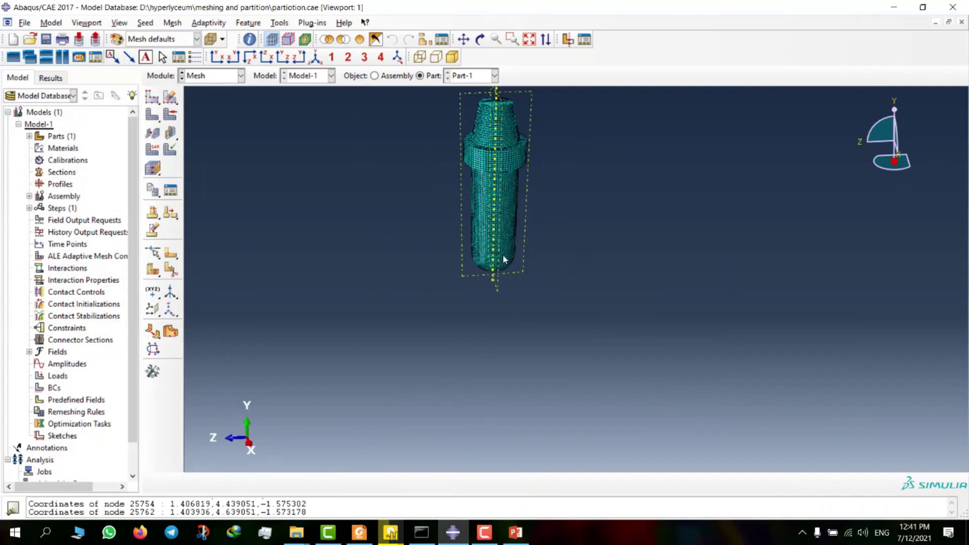
click(173, 23)
click(184, 207)
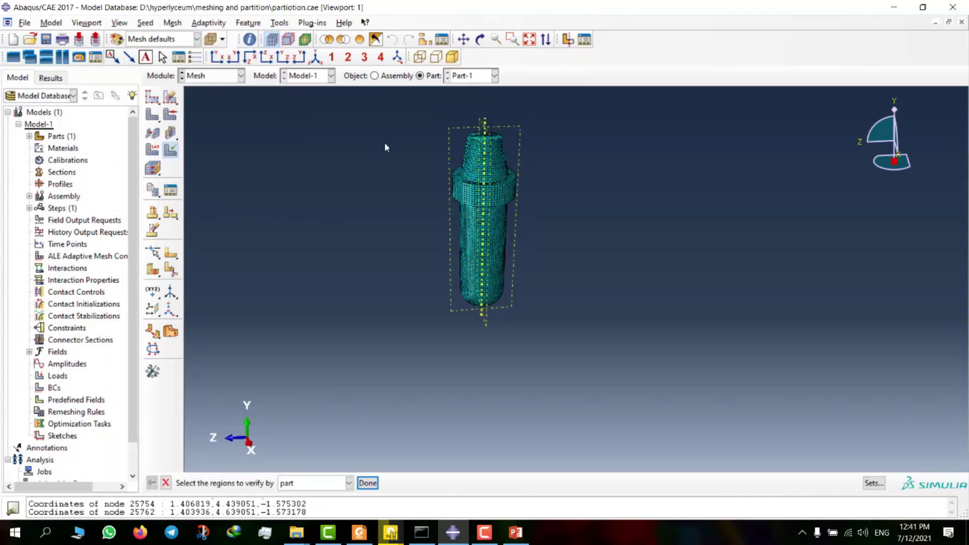
click(475, 212)
click(368, 483)
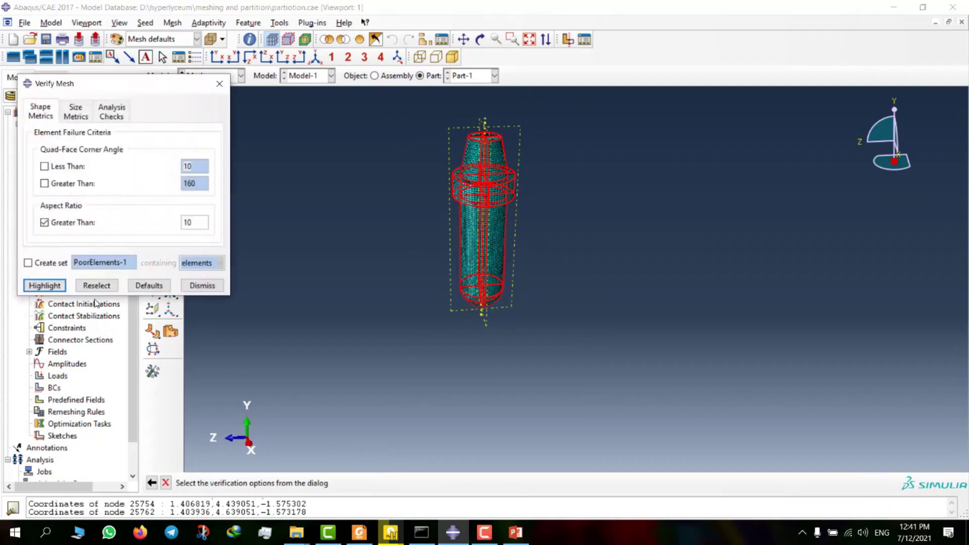
click(44, 286)
scroll(435, 331, down, 5)
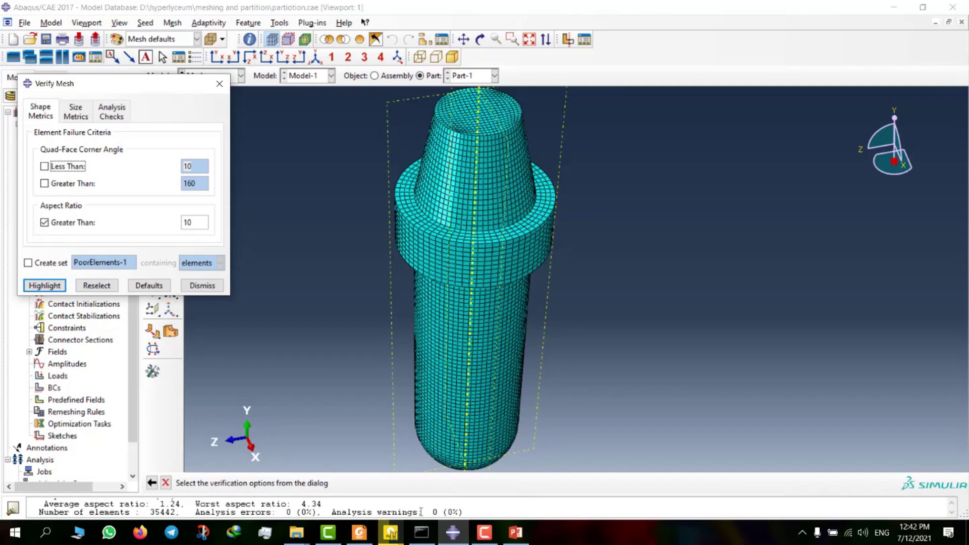
drag(429, 492, 429, 486)
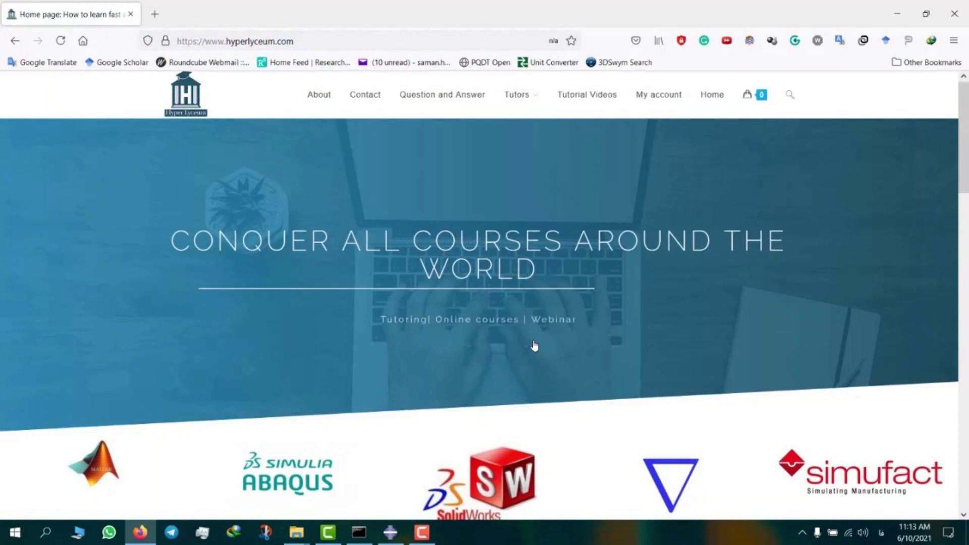
Switch to Firefox, open the last listed tutor's profile on the Hyper Lyceum website and examine the skills, projects and contact details.
mouse_move(533, 97)
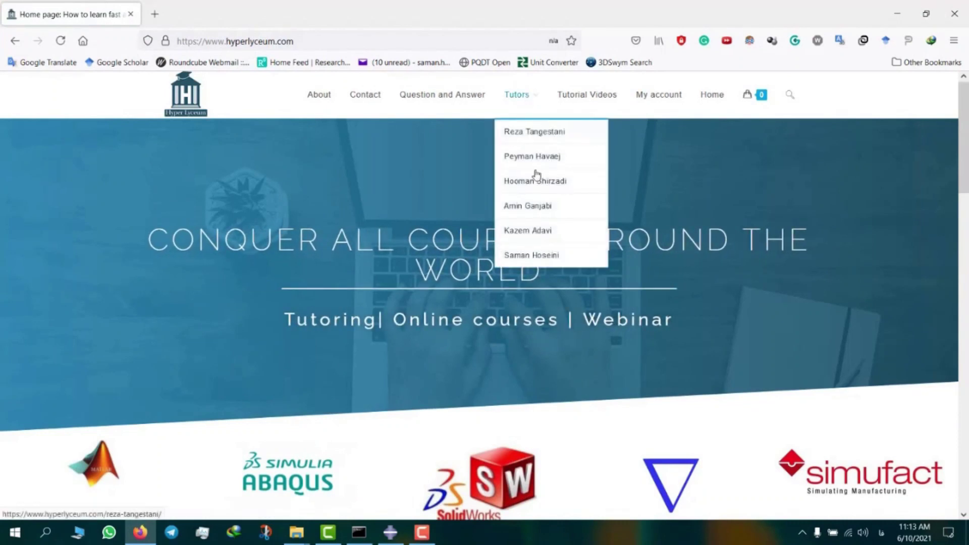
click(544, 254)
scroll(548, 257, down, 10)
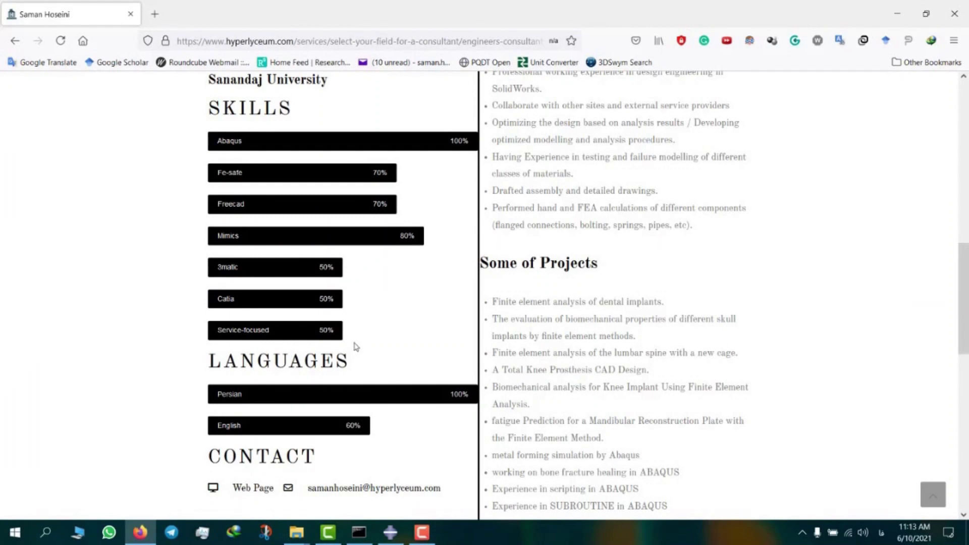
scroll(360, 344, down, 3)
scroll(360, 345, down, 2)
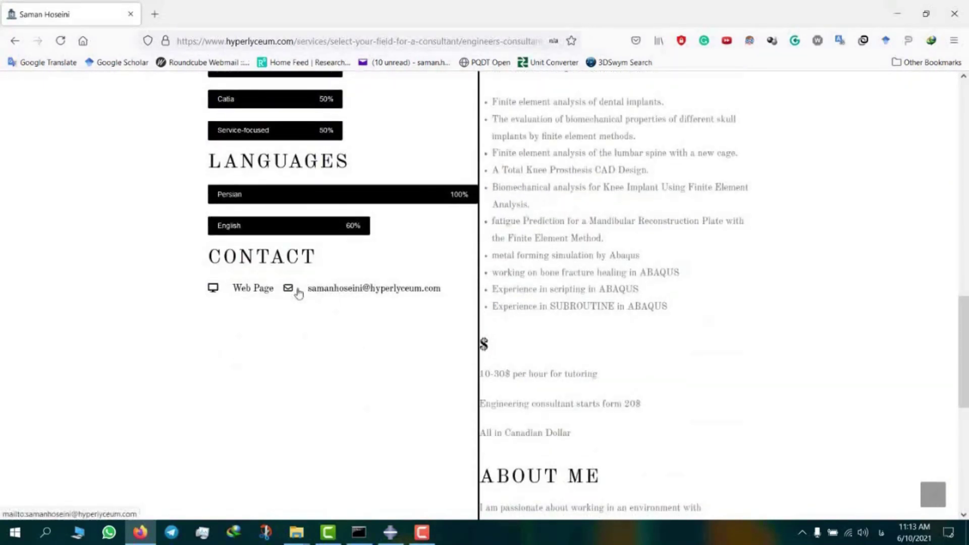